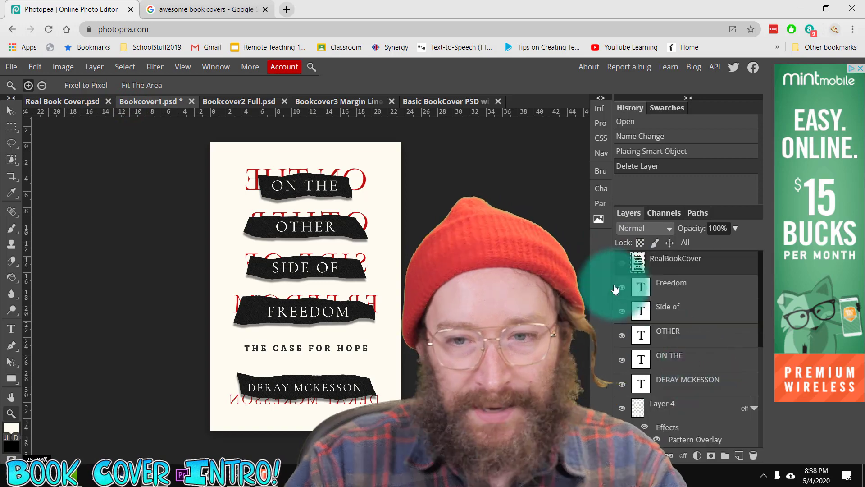
Step: Show the RealBookCover reference layer and browse the Google image results for awesome book covers for inspiration
{"action": "left_click", "coordinate": [622, 264]}
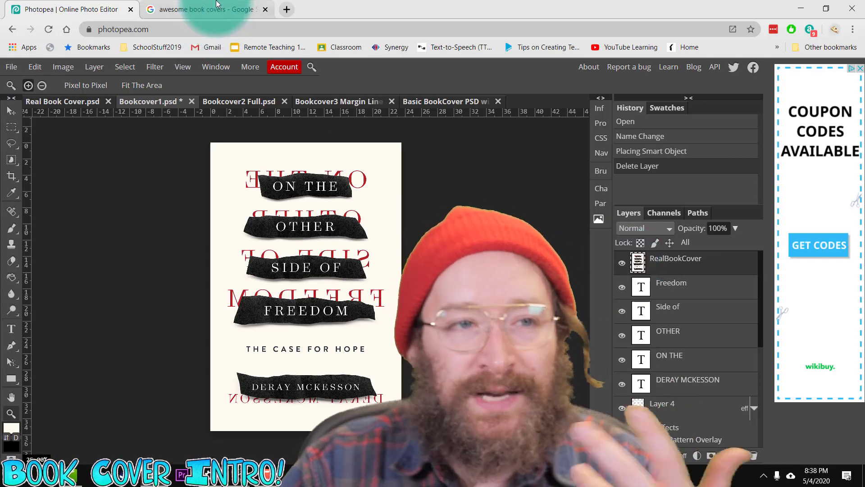
{"action": "left_click", "coordinate": [203, 9]}
{"action": "scroll", "coordinate": [355, 254], "scroll_direction": "up", "scroll_amount": 1}
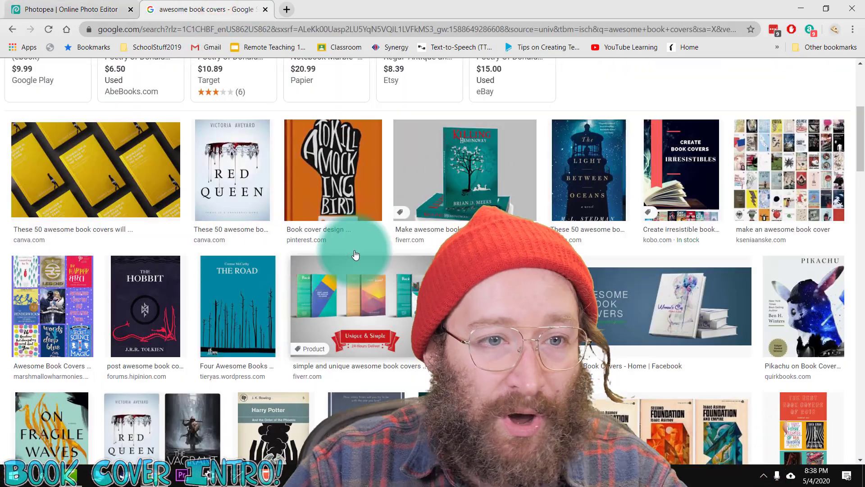
{"action": "scroll", "coordinate": [355, 253], "scroll_direction": "down", "scroll_amount": 4}
{"action": "left_click", "coordinate": [256, 132]}
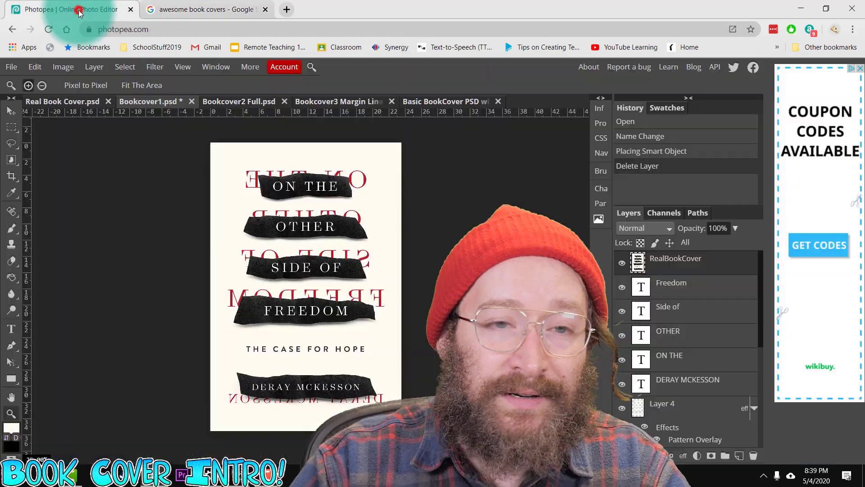
{"action": "left_click", "coordinate": [76, 9]}
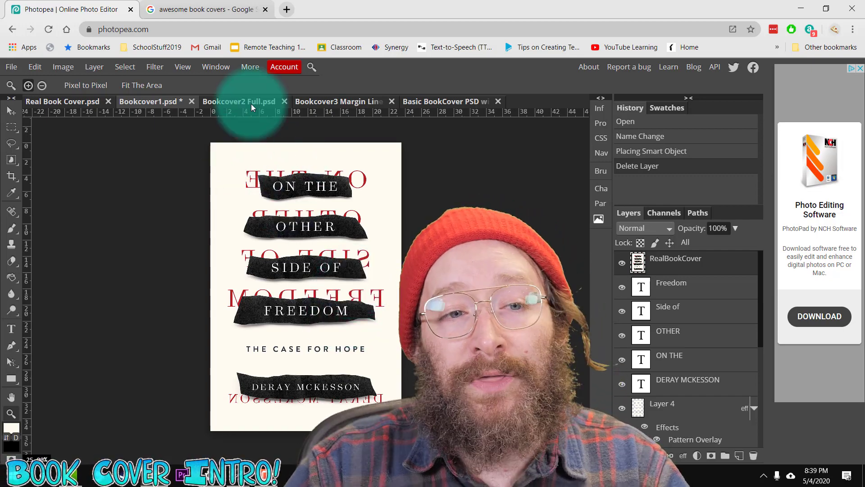
Step: Look over the Bookcover2 Full, Bookcover3 margin-line and Basic BookCover documents
{"action": "left_click", "coordinate": [251, 103]}
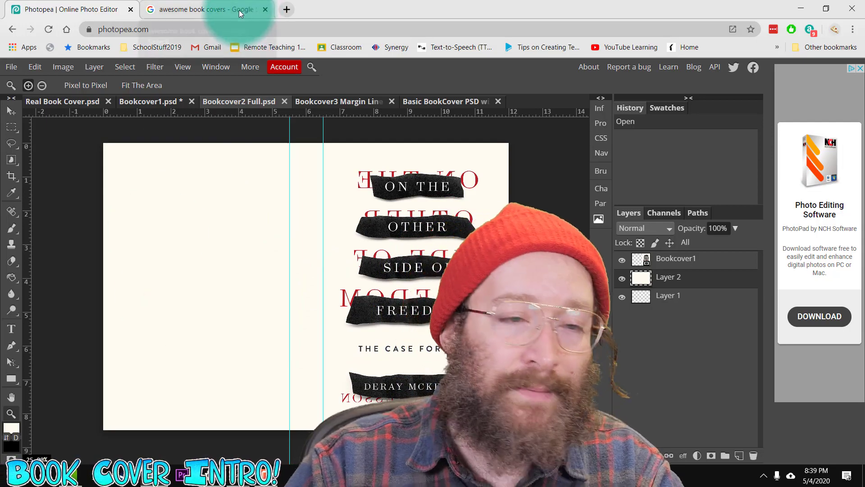
{"action": "left_click", "coordinate": [444, 102]}
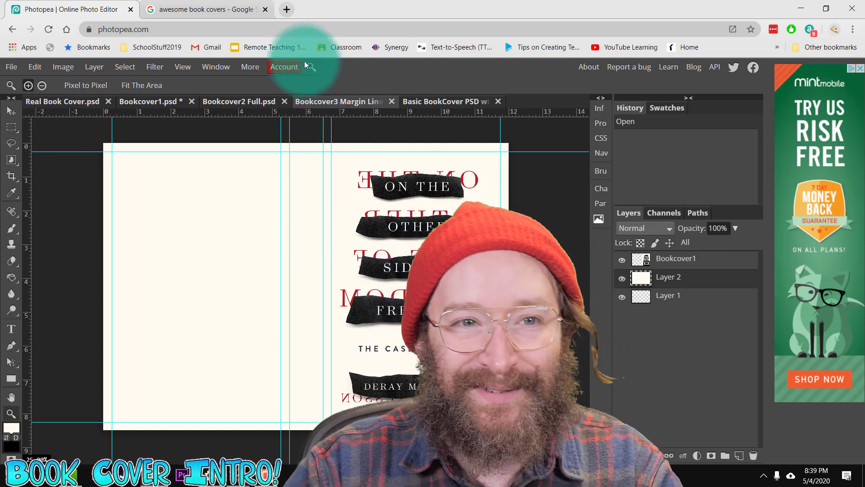
{"action": "left_click", "coordinate": [422, 101]}
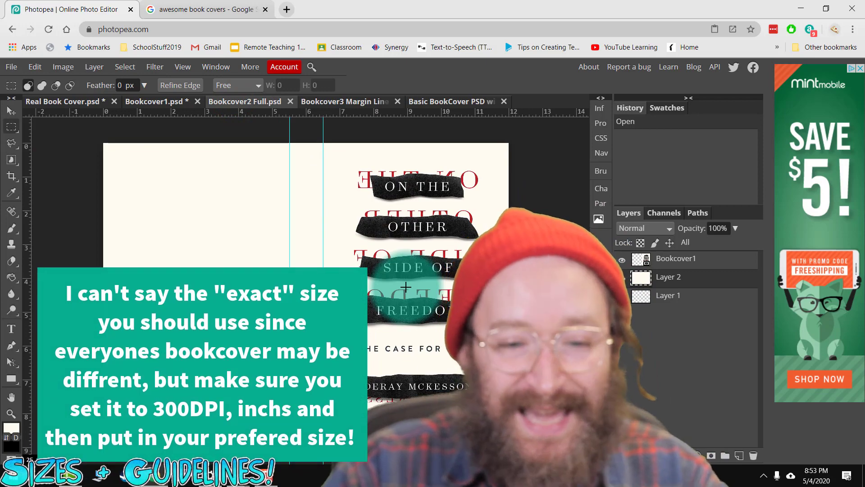
Step: Check the width, height and DPI in the image size settings of Bookcover2 Full.psd
{"action": "left_click", "coordinate": [63, 67]}
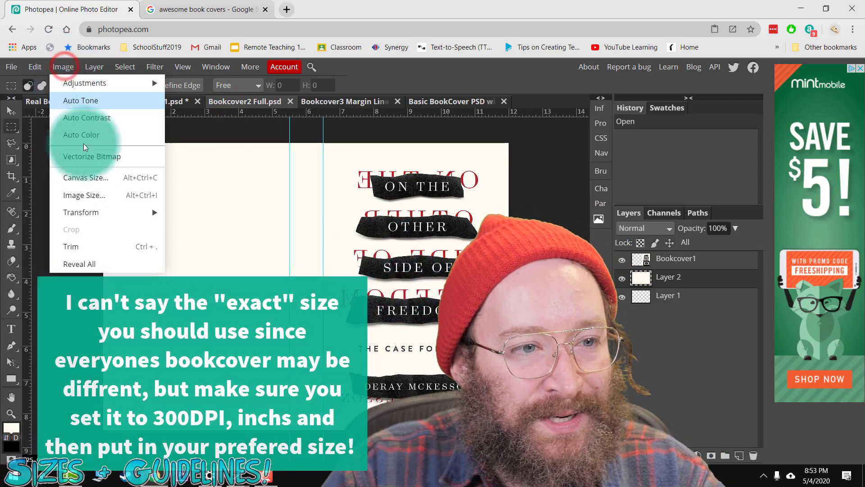
{"action": "left_click", "coordinate": [90, 195]}
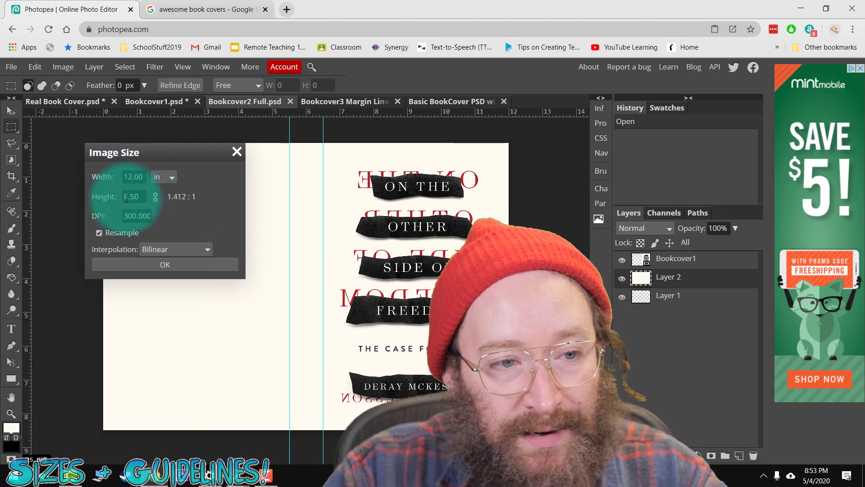
{"action": "left_click", "coordinate": [124, 216]}
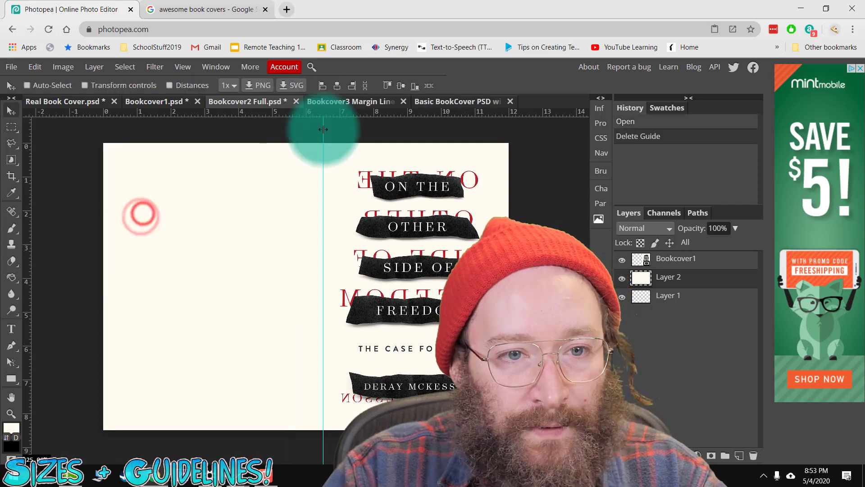
Step: Delete the remaining vertical guide from the full cover and set the ruler units to inches
{"action": "left_click_drag", "start_coordinate": [322, 129], "coordinate": [19, 129]}
{"action": "left_click", "coordinate": [181, 69]}
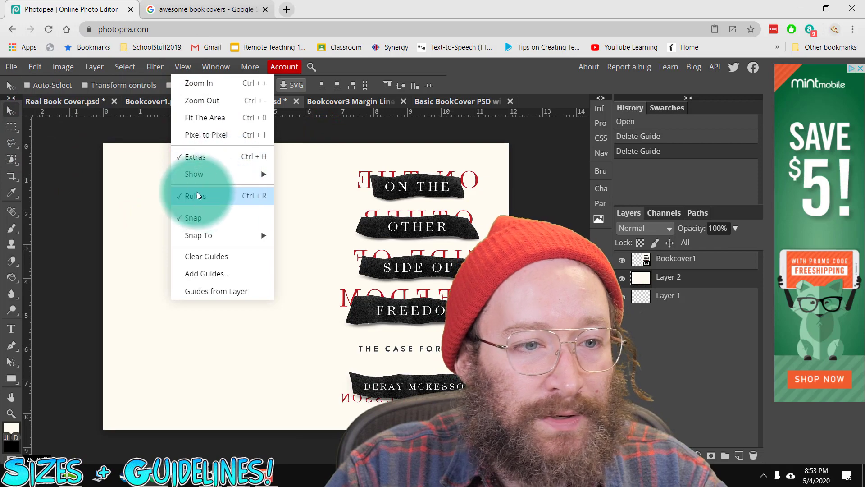
{"action": "mouse_move", "coordinate": [217, 176]}
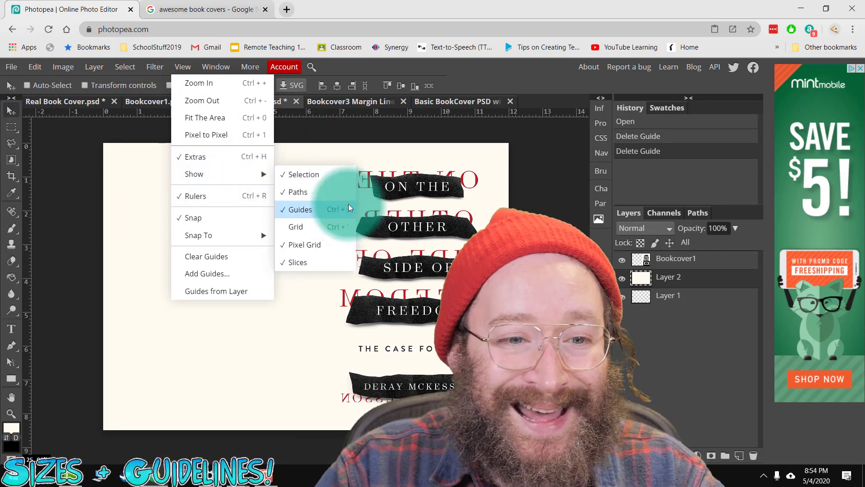
{"action": "right_click", "coordinate": [330, 113]}
{"action": "left_click", "coordinate": [353, 124]}
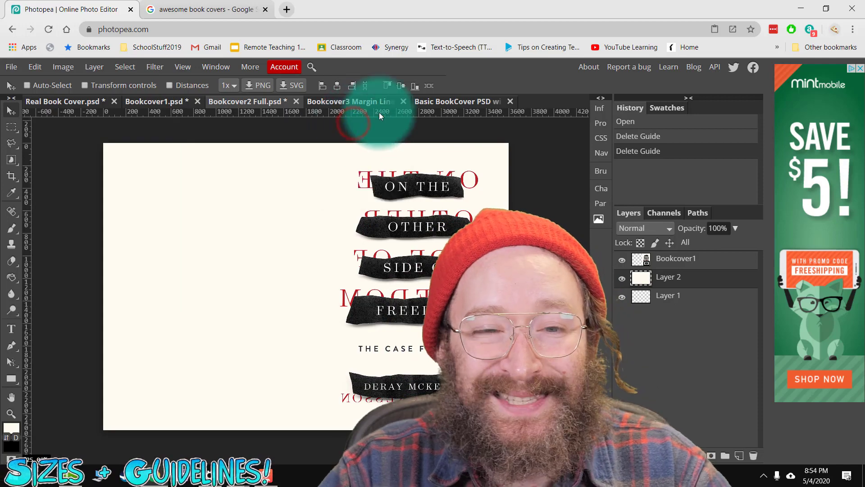
{"action": "right_click", "coordinate": [379, 112]}
{"action": "left_click", "coordinate": [402, 143]}
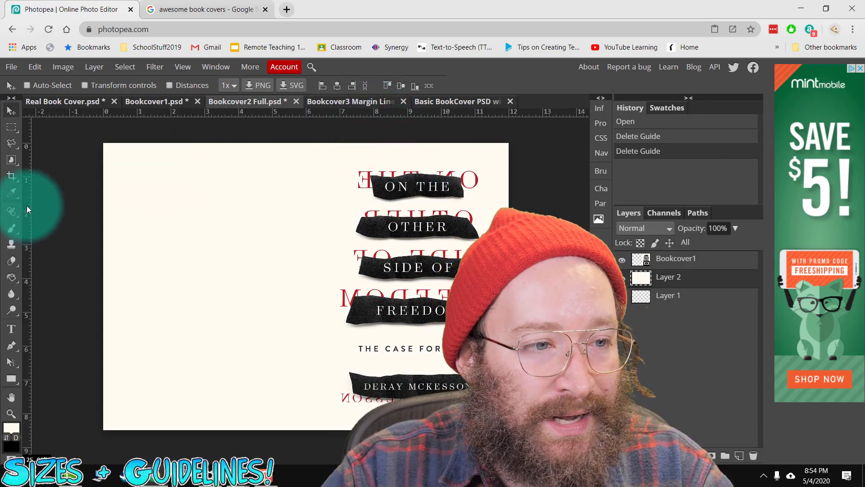
Step: Add vertical guides at about 5.5 and 6.5 inches to mark both edges of the book spine
{"action": "left_click_drag", "start_coordinate": [26, 207], "coordinate": [36, 206]}
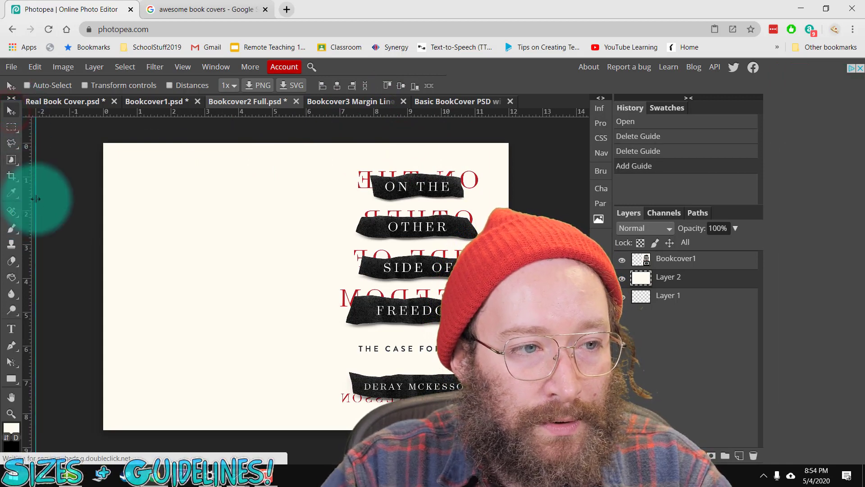
{"action": "left_click_drag", "start_coordinate": [28, 200], "coordinate": [323, 216]}
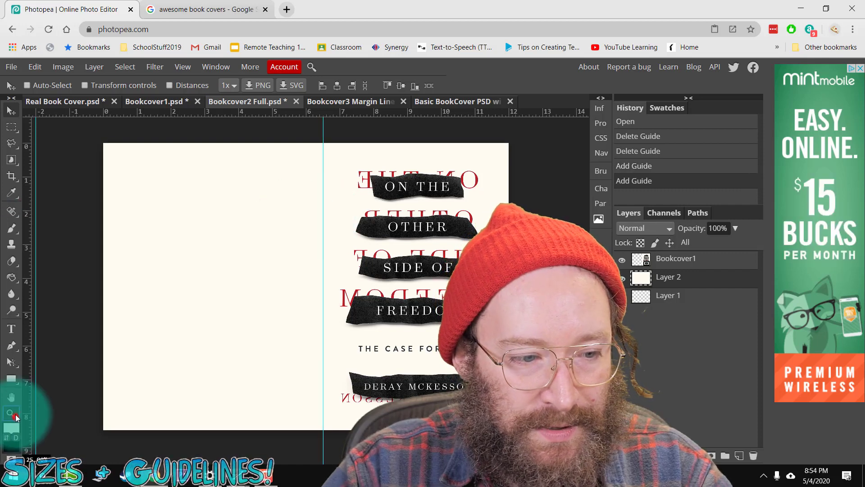
{"action": "left_click", "coordinate": [16, 415]}
{"action": "left_click_drag", "start_coordinate": [319, 141], "coordinate": [332, 137]}
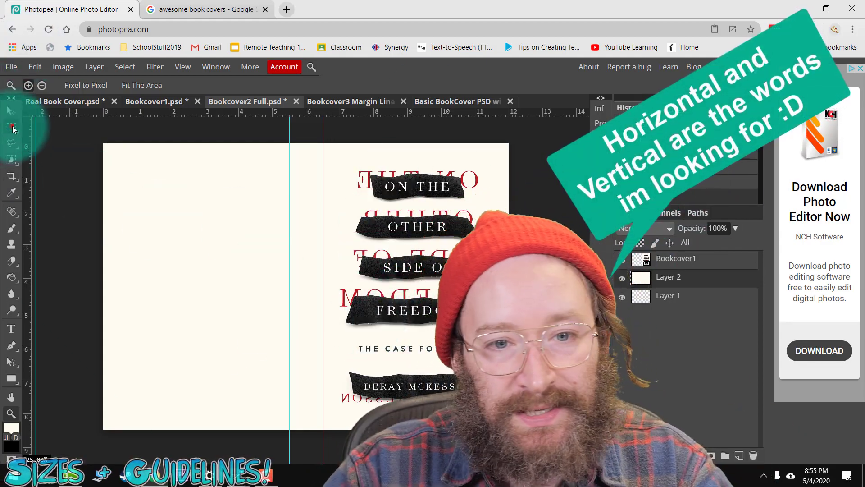
Step: Select the author-name strip at the foot of the front cover with a rectangle, cut it, and paste it as a new layer
{"action": "left_click", "coordinate": [12, 127]}
{"action": "left_click_drag", "start_coordinate": [340, 367], "coordinate": [469, 414]}
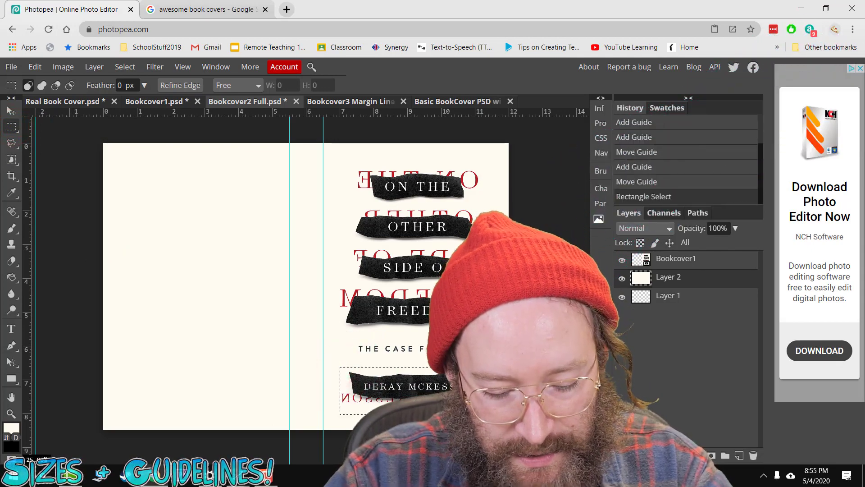
{"action": "key", "text": "ctrl+x"}
{"action": "key", "text": "ctrl+x"}
{"action": "key", "text": "ctrl+v"}
Step: Free-transform the pasted author-name strip: rotate it 90°, scale it to about 63%, and fit it between the spine guides near the bottom
{"action": "left_click", "coordinate": [35, 67]}
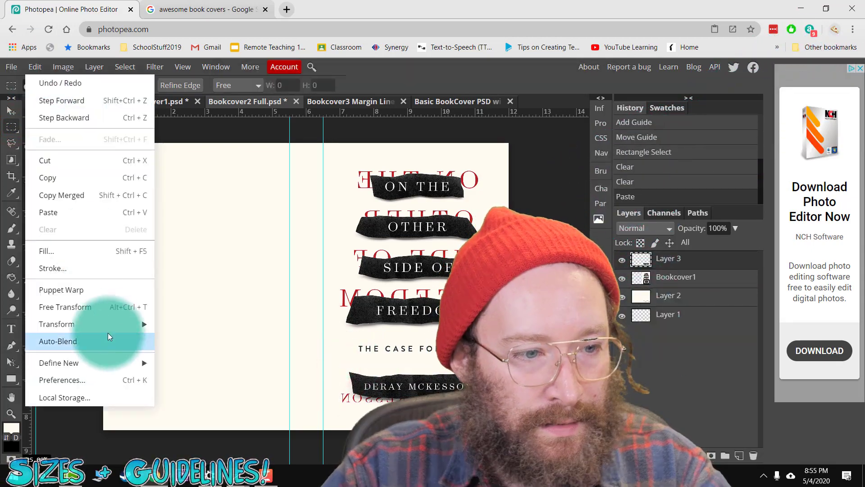
{"action": "left_click", "coordinate": [106, 310]}
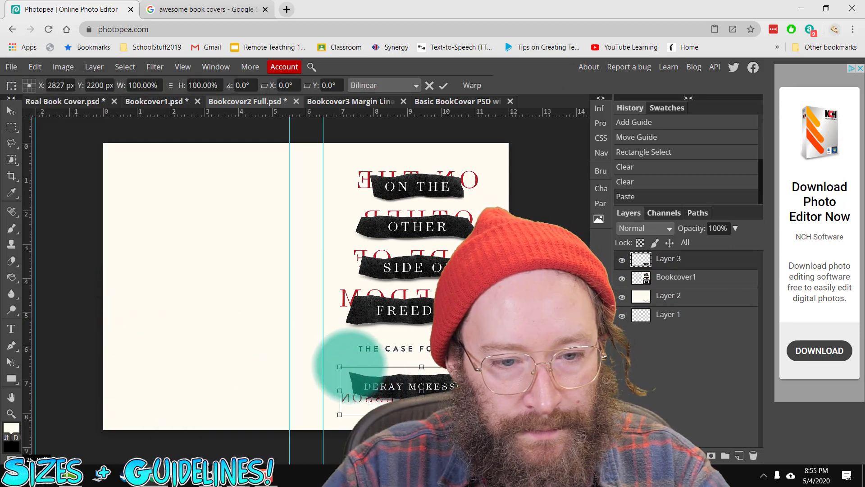
{"action": "left_click_drag", "start_coordinate": [344, 357], "coordinate": [354, 322]}
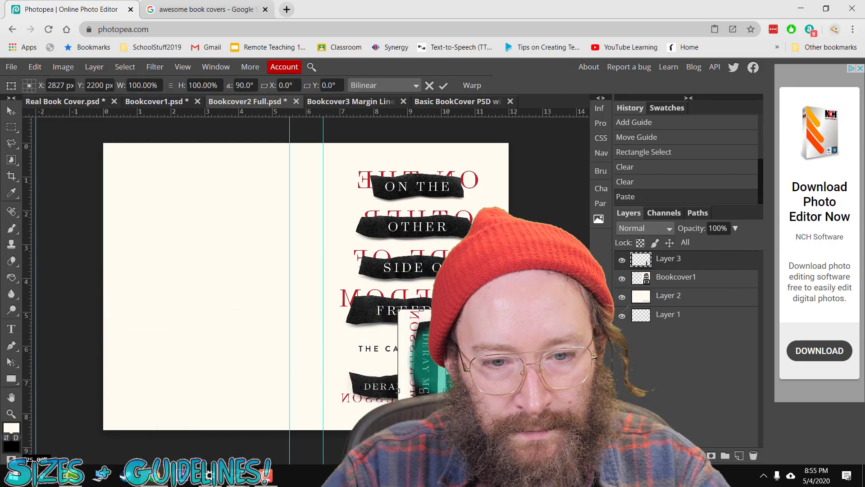
{"action": "left_click_drag", "start_coordinate": [398, 368], "coordinate": [313, 347]}
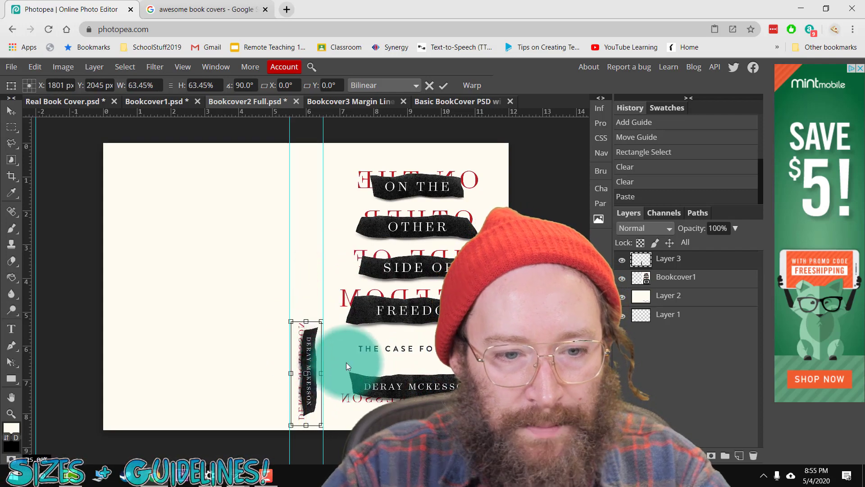
{"action": "left_click", "coordinate": [449, 85]}
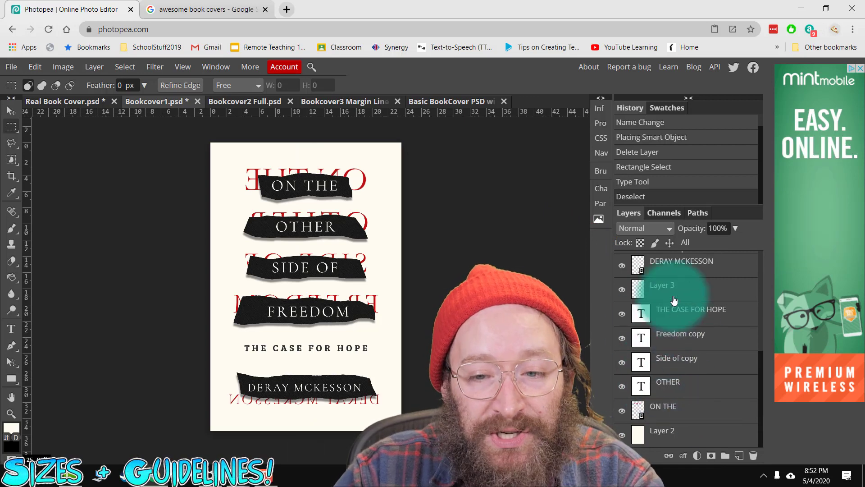
Step: In Bookcover1.psd, create two layer folders above the ON THE text layer and name the upper one Red Letters
{"action": "scroll", "coordinate": [667, 315], "scroll_direction": "up", "scroll_amount": 3}
{"action": "left_click", "coordinate": [686, 356]}
{"action": "scroll", "coordinate": [685, 354], "scroll_direction": "down", "scroll_amount": 5}
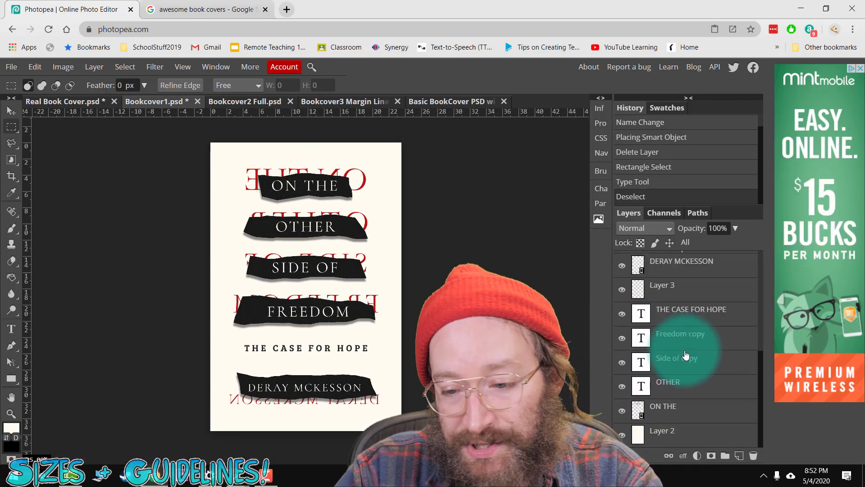
{"action": "left_click", "coordinate": [725, 456]}
{"action": "left_click", "coordinate": [726, 455]}
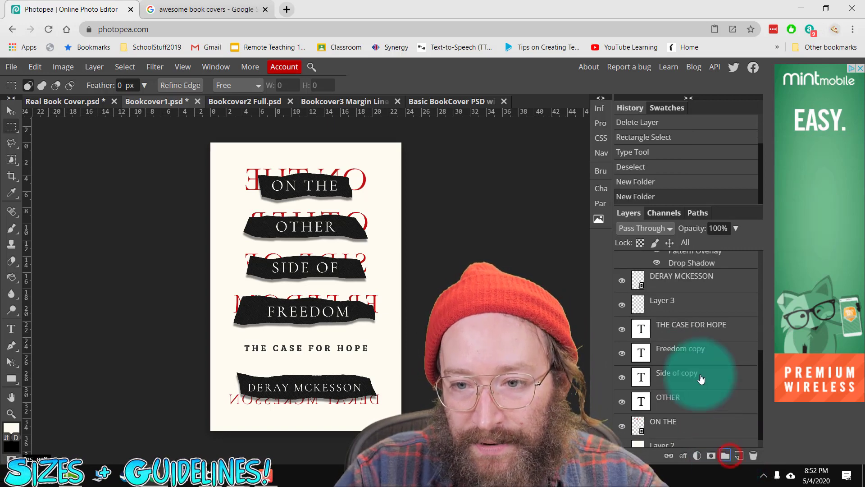
{"action": "scroll", "coordinate": [702, 379], "scroll_direction": "up", "scroll_amount": 5}
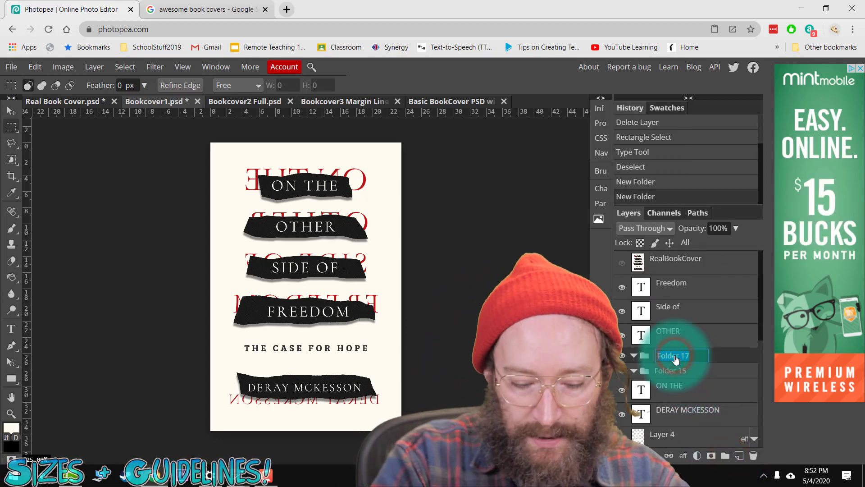
{"action": "type", "text": "Red Letter"}
Step: Move the Freedom copy, Side of copy, OTHER and lower ON THE layers into the Red Letters folder, and toggle the folder's visibility
{"action": "scroll", "coordinate": [680, 356], "scroll_direction": "down", "scroll_amount": 3}
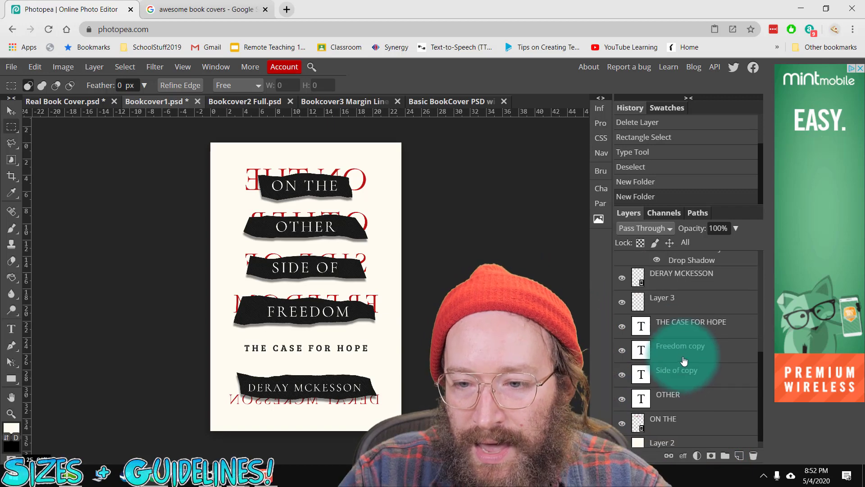
{"action": "left_click", "coordinate": [669, 317]}
{"action": "left_click", "coordinate": [623, 314]}
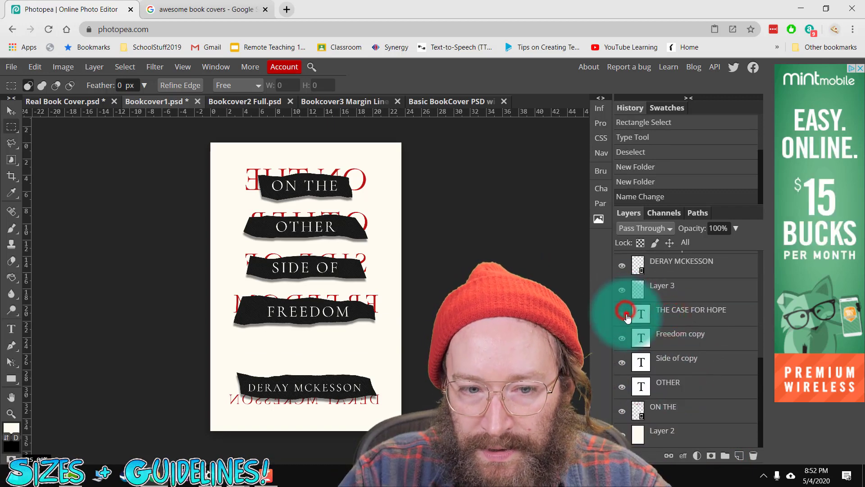
{"action": "left_click", "coordinate": [622, 314]}
{"action": "left_click", "coordinate": [678, 338]}
{"action": "left_click", "coordinate": [681, 411]}
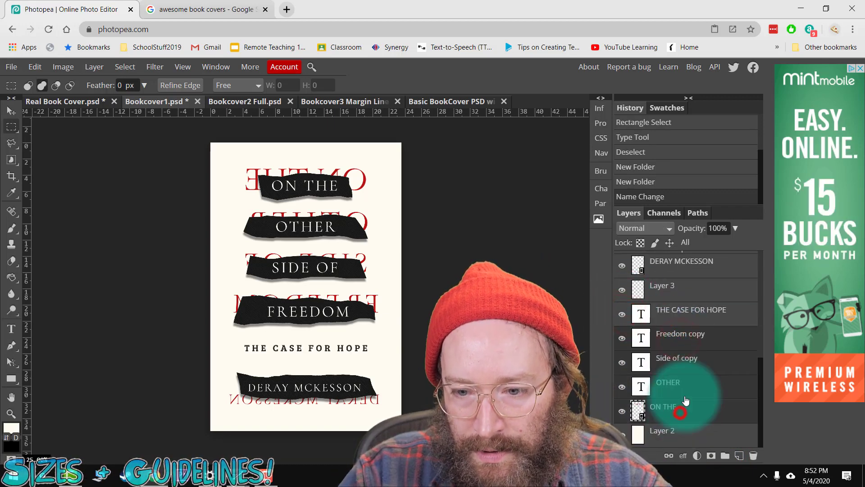
{"action": "scroll", "coordinate": [685, 399], "scroll_direction": "up", "scroll_amount": 5}
{"action": "scroll", "coordinate": [667, 421], "scroll_direction": "down", "scroll_amount": 2}
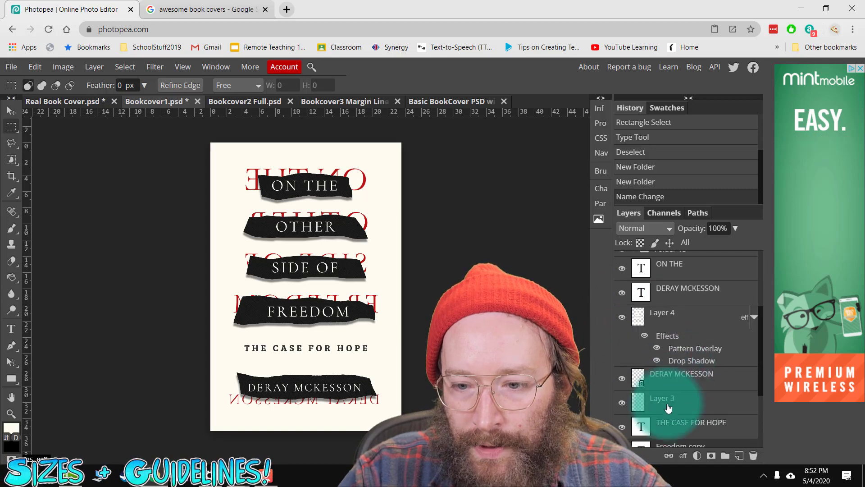
{"action": "left_click_drag", "start_coordinate": [660, 446], "coordinate": [677, 255]}
{"action": "left_click", "coordinate": [626, 345]}
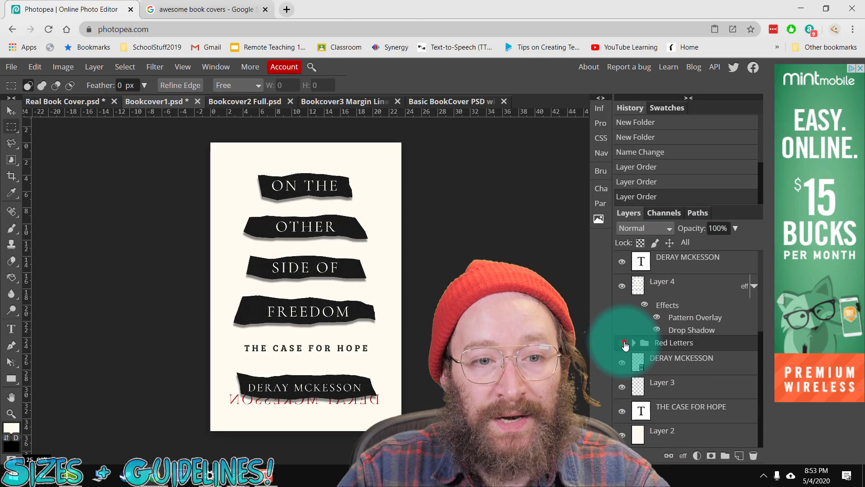
{"action": "left_click", "coordinate": [626, 345]}
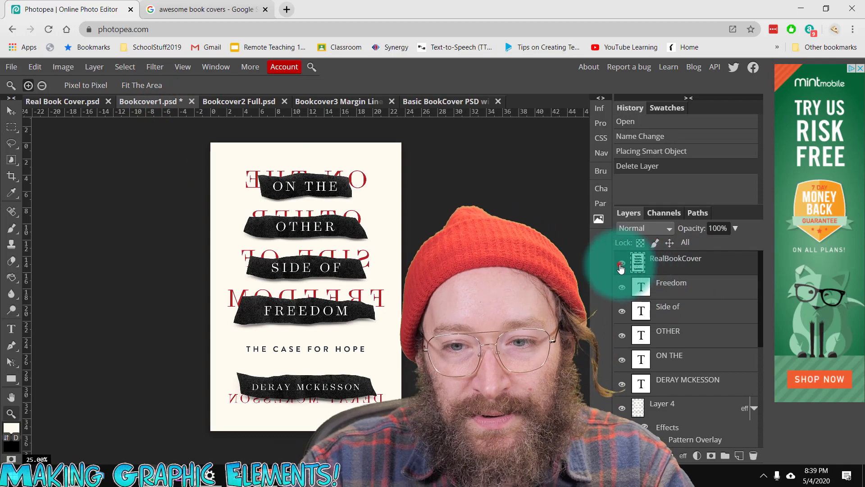
Step: Hide the RealBookCover reference layer and the white Freedom, Side of, OTHER and ON THE text layers
{"action": "left_click", "coordinate": [622, 263]}
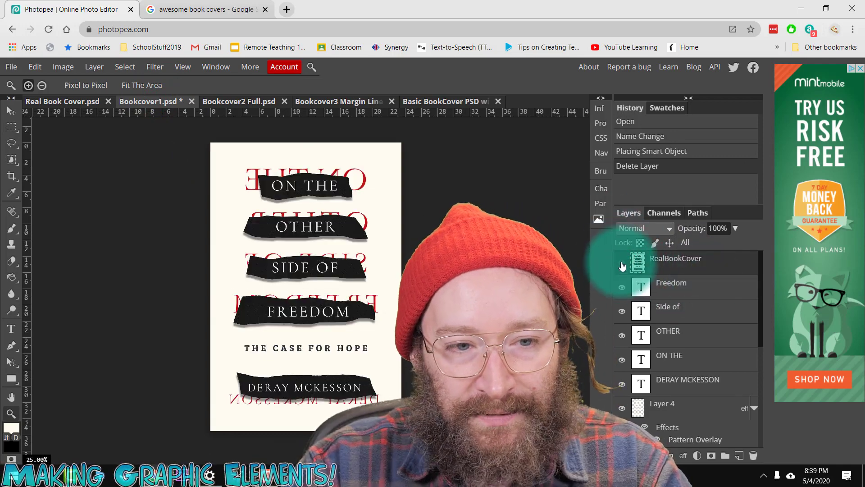
{"action": "left_click", "coordinate": [622, 263]}
{"action": "left_click", "coordinate": [94, 106]}
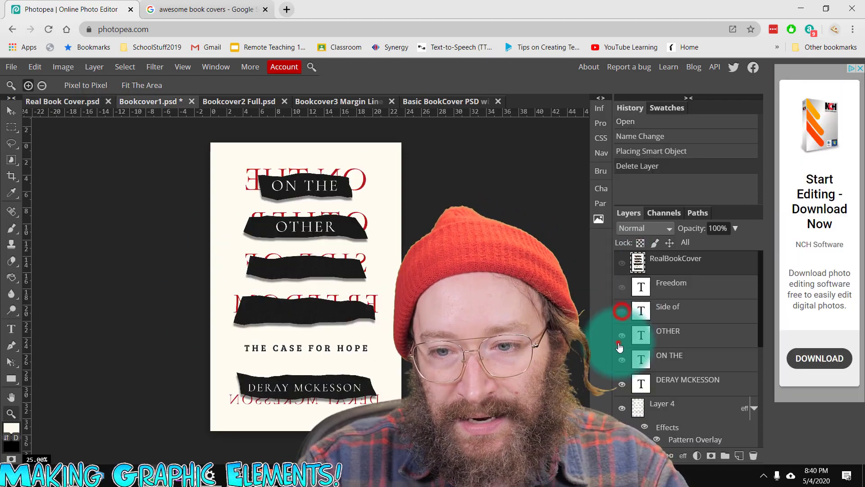
{"action": "left_click", "coordinate": [623, 360]}
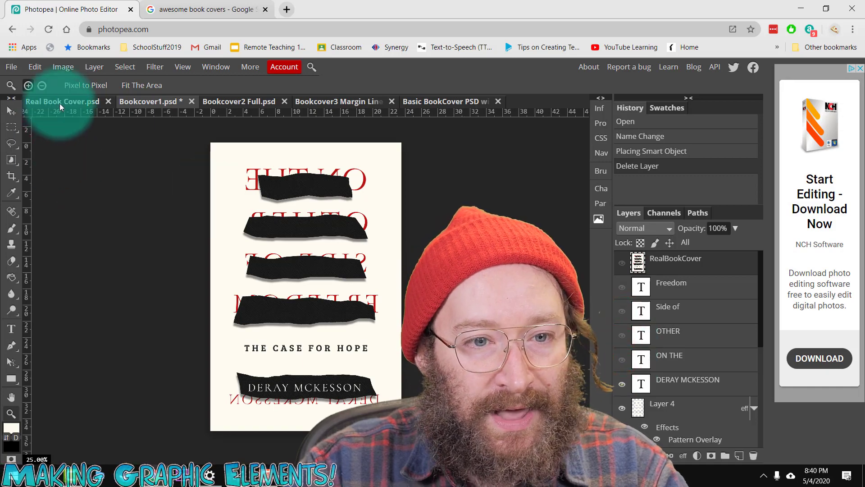
Step: In Real Book Cover.psd, add a new layer and sample the cover's cream paper color fffbf2 as the foreground color
{"action": "left_click", "coordinate": [59, 102]}
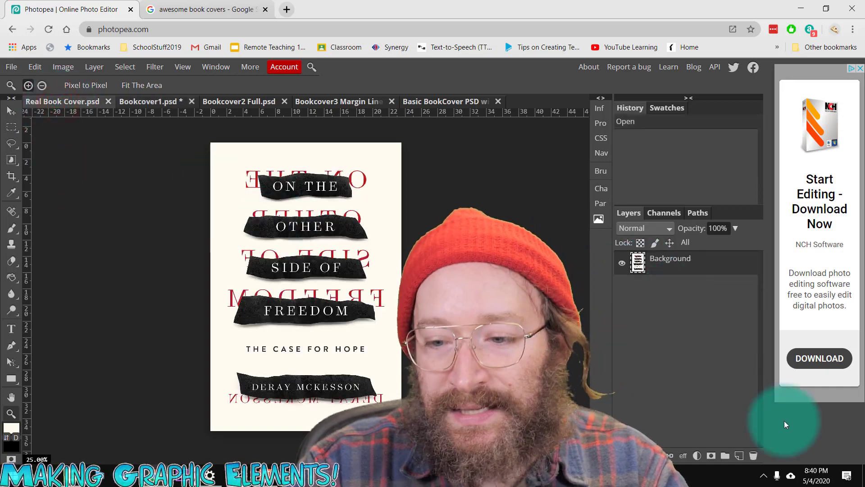
{"action": "left_click", "coordinate": [740, 455]}
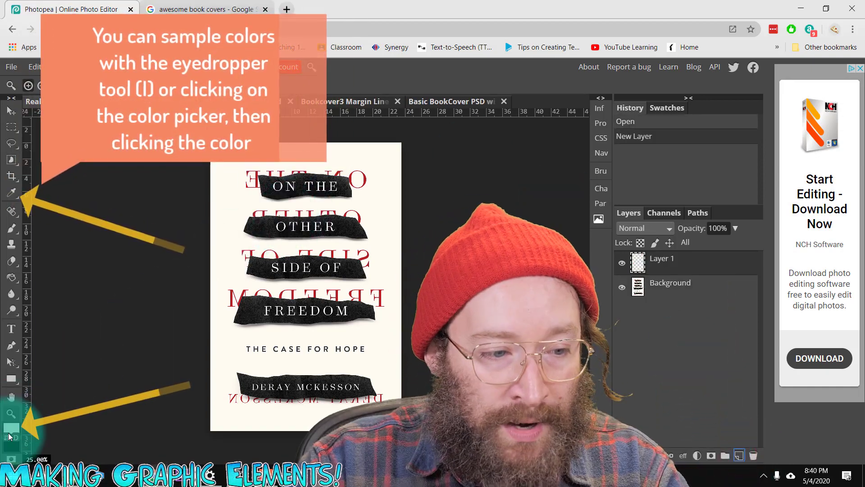
{"action": "left_click", "coordinate": [12, 434]}
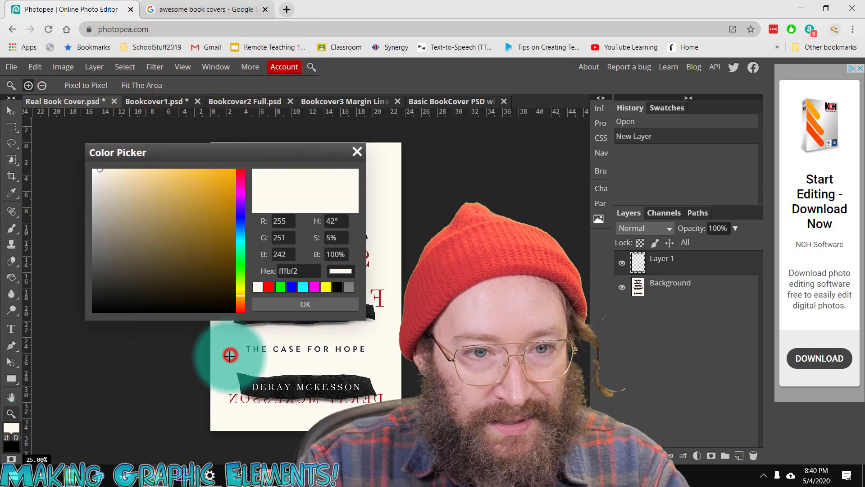
{"action": "left_click", "coordinate": [287, 307]}
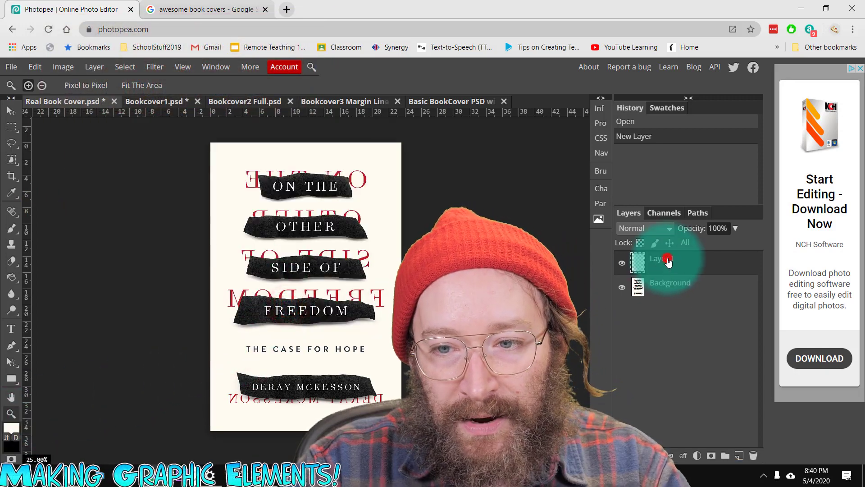
Step: Rename the new layer Background and fill it with the sampled cream color using the Paint Bucket
{"action": "double_click", "coordinate": [669, 260]}
{"action": "type", "text": "Backgroun"}
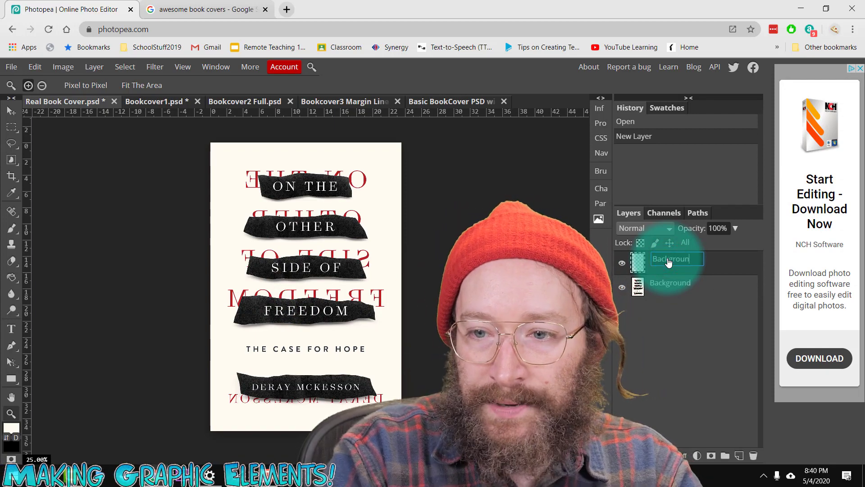
{"action": "type", "text": "d"}
{"action": "left_click", "coordinate": [12, 278]}
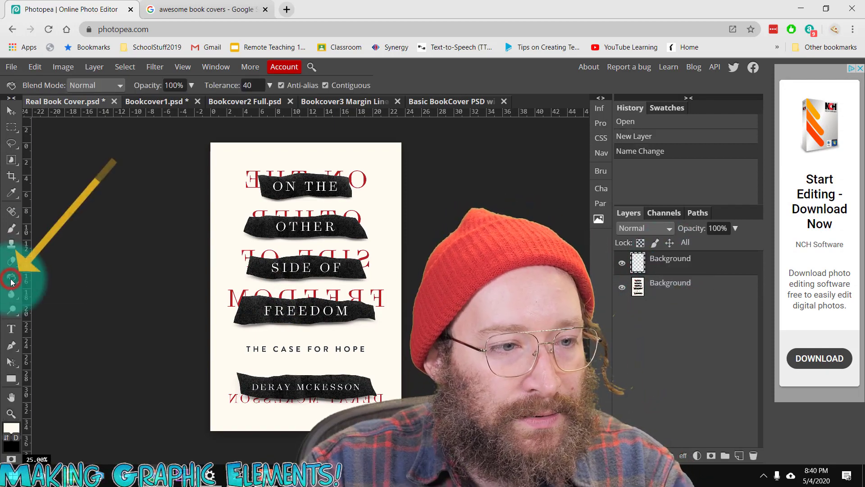
{"action": "right_click", "coordinate": [11, 278]}
{"action": "left_click", "coordinate": [42, 295]}
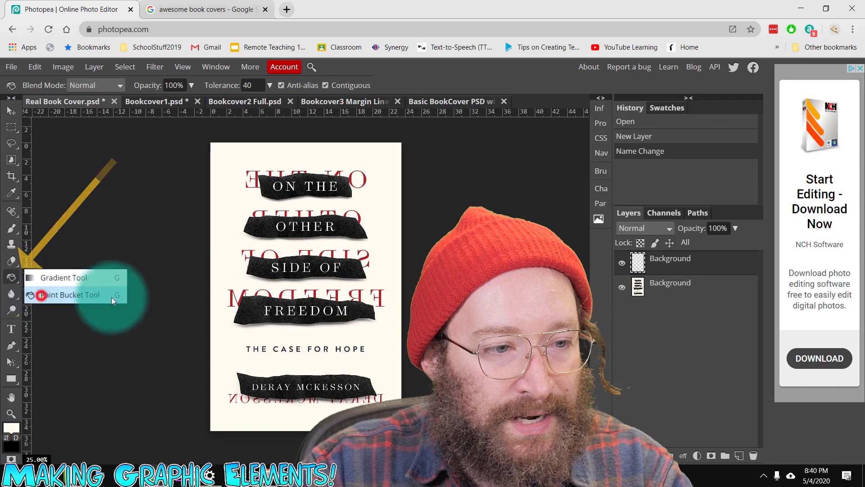
{"action": "left_click", "coordinate": [221, 267]}
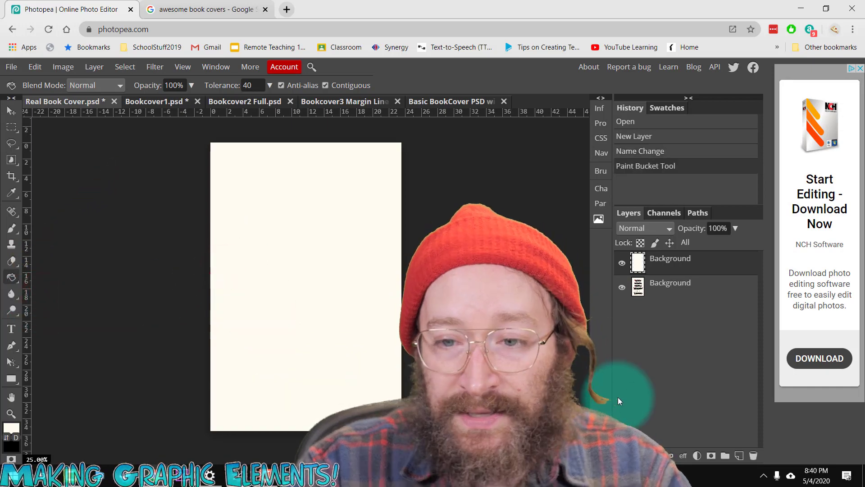
Step: Place the cream Background layer below the cover image layer and toggle the cover image's visibility to check the stacking
{"action": "left_click_drag", "start_coordinate": [646, 250], "coordinate": [647, 255]}
{"action": "left_click", "coordinate": [621, 266]}
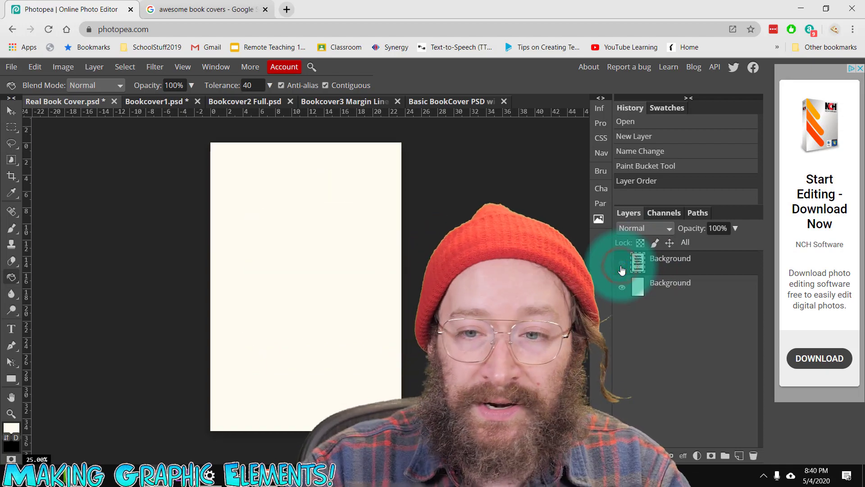
{"action": "left_click", "coordinate": [621, 265]}
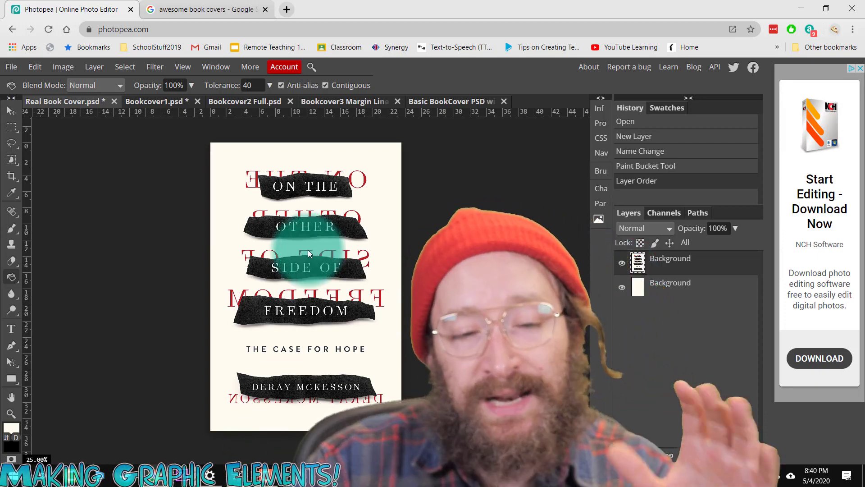
{"action": "left_click", "coordinate": [314, 242]}
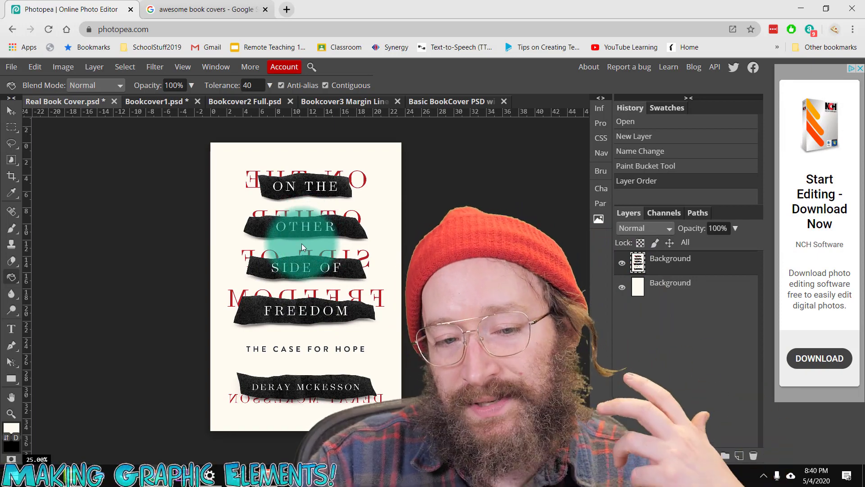
Step: On a new layer, trace the torn black strip behind ON THE with the Polygonal Lasso and close the selection
{"action": "left_click", "coordinate": [10, 413]}
{"action": "left_click", "coordinate": [266, 181]}
{"action": "left_click", "coordinate": [286, 192]}
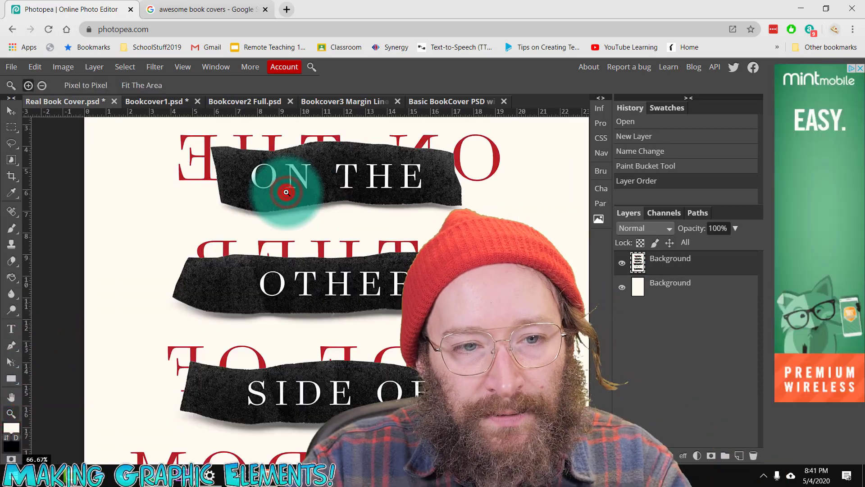
{"action": "left_click", "coordinate": [285, 189]}
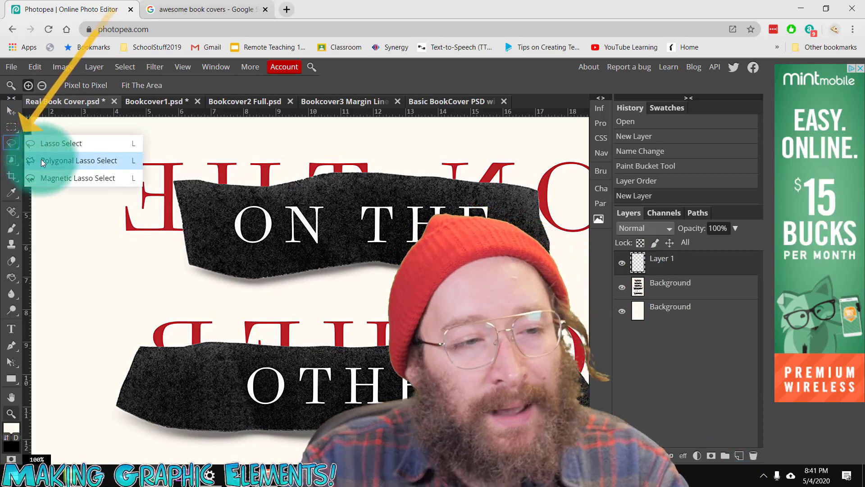
{"action": "left_click", "coordinate": [41, 160]}
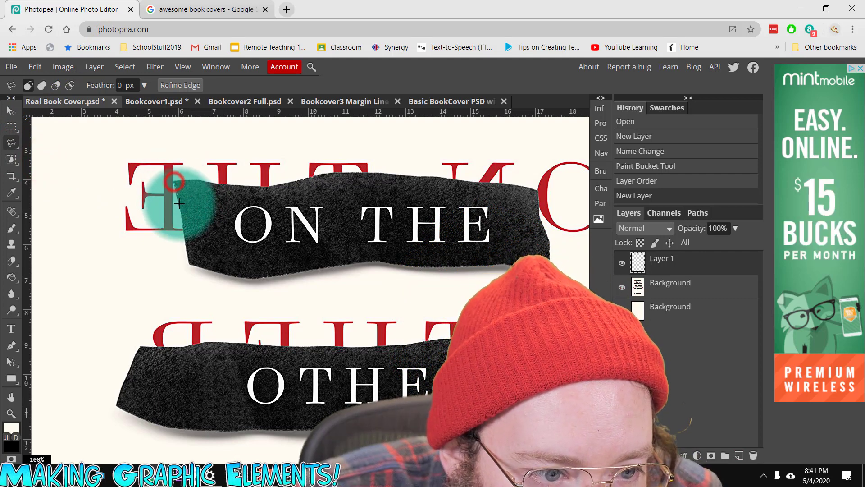
{"action": "left_click", "coordinate": [180, 213]}
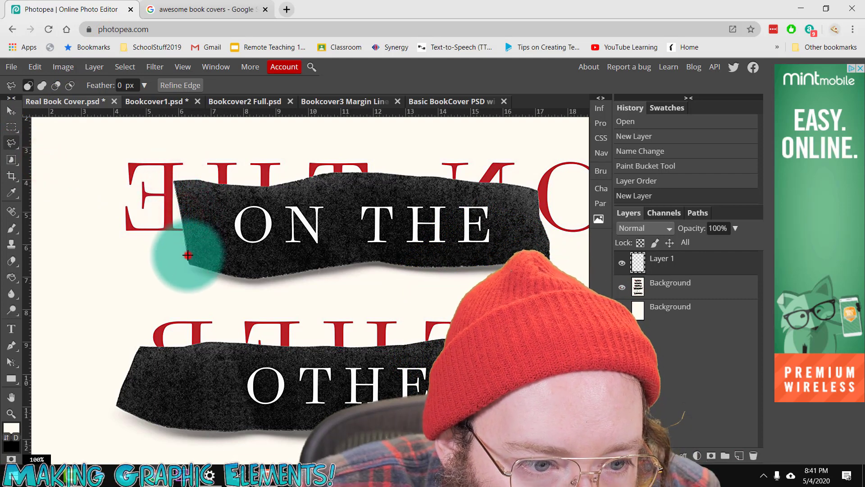
{"action": "left_click", "coordinate": [214, 271]}
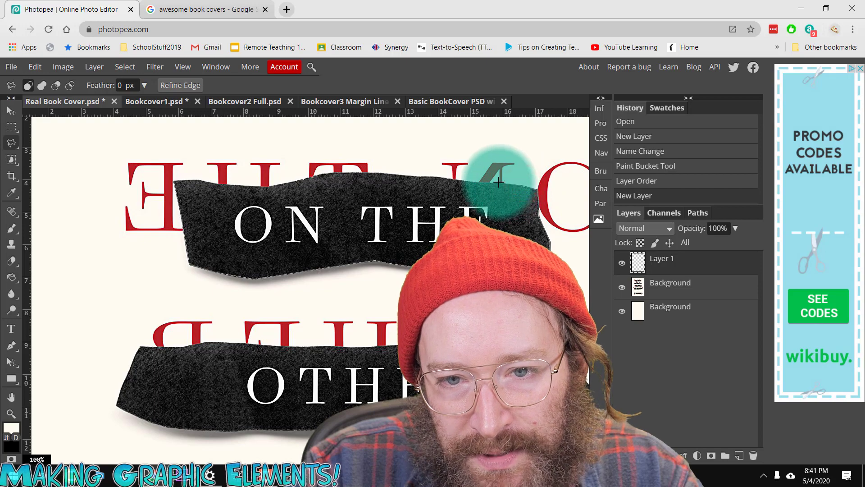
{"action": "left_click", "coordinate": [433, 175]}
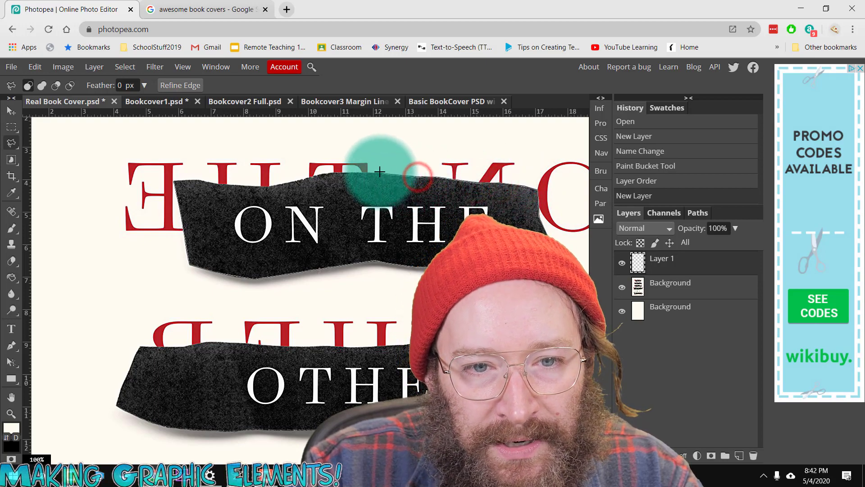
{"action": "left_click_drag", "start_coordinate": [378, 171], "coordinate": [354, 265]}
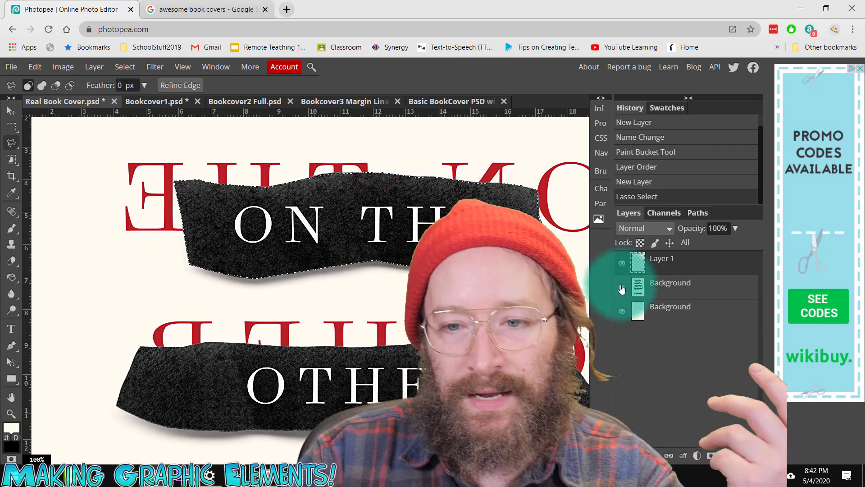
Step: Rename the new layer Blacklayers and fill the strip-shaped selection with the cream foreground color using the Paint Bucket
{"action": "left_click", "coordinate": [622, 286]}
{"action": "left_click", "coordinate": [622, 286]}
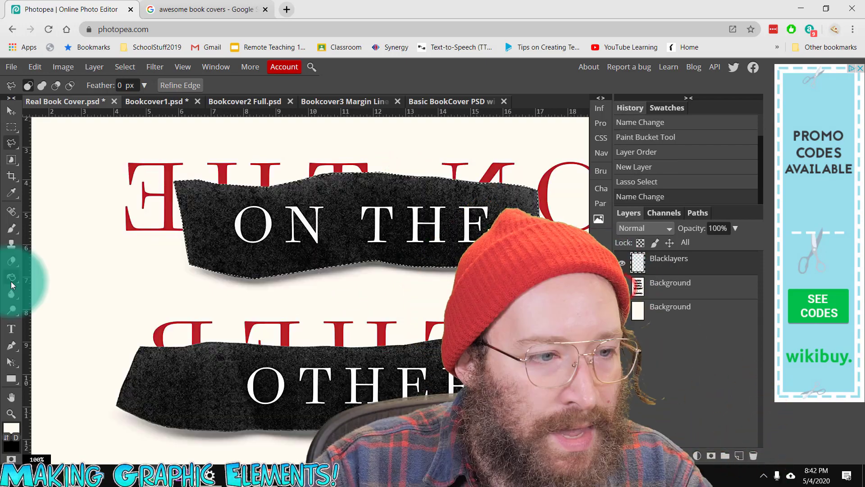
{"action": "right_click", "coordinate": [11, 280]}
{"action": "left_click", "coordinate": [44, 295]}
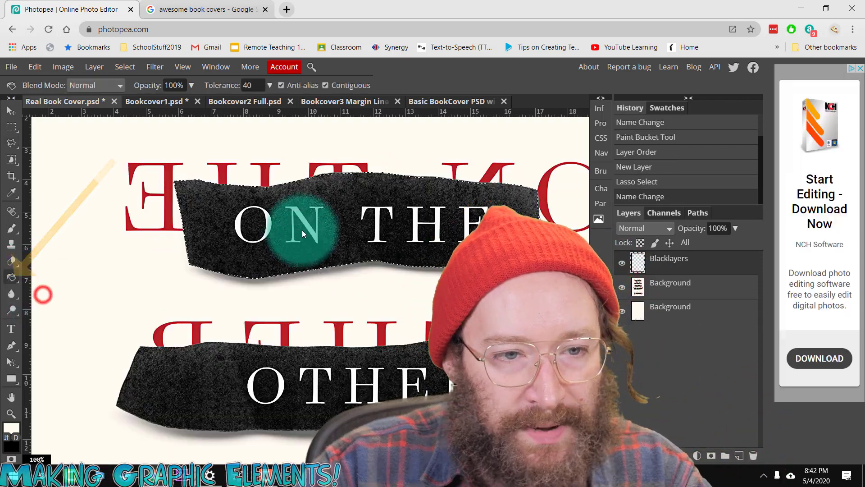
{"action": "left_click", "coordinate": [214, 214]}
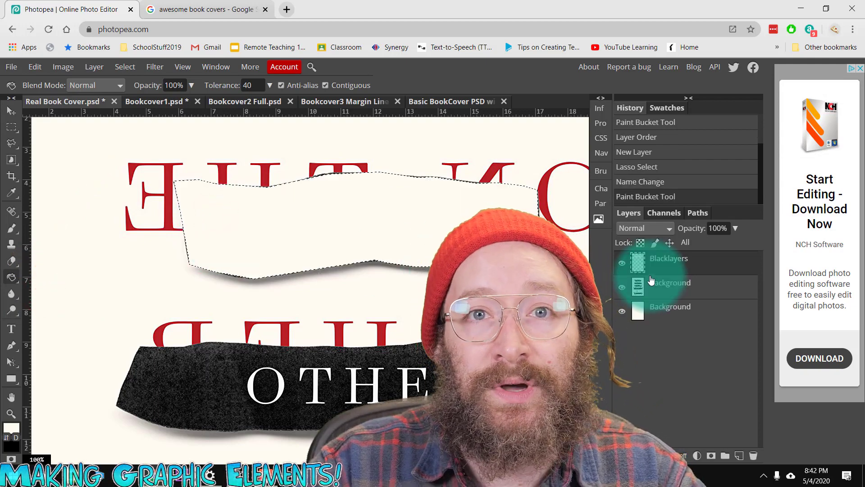
Step: Apply a Pattern Overlay to the Blacklayers layer with the black diagonal-line pattern at 278% scale
{"action": "right_click", "coordinate": [662, 266]}
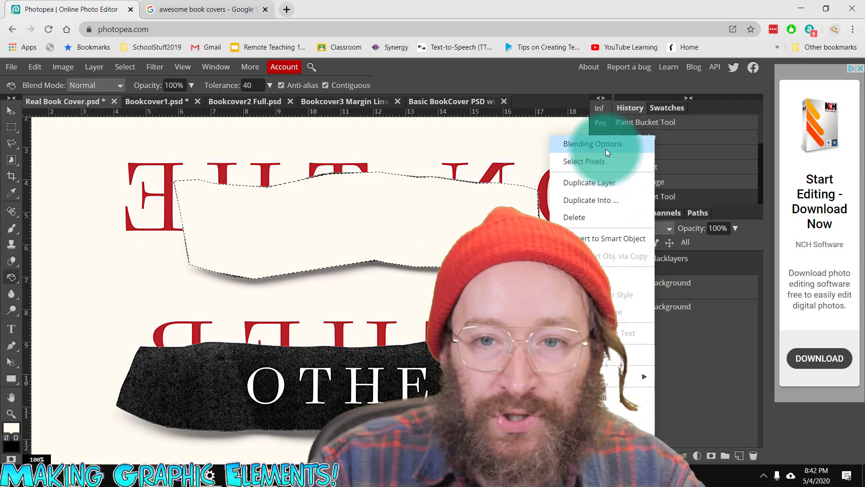
{"action": "left_click", "coordinate": [609, 149]}
{"action": "left_click_drag", "start_coordinate": [248, 155], "coordinate": [586, 180]}
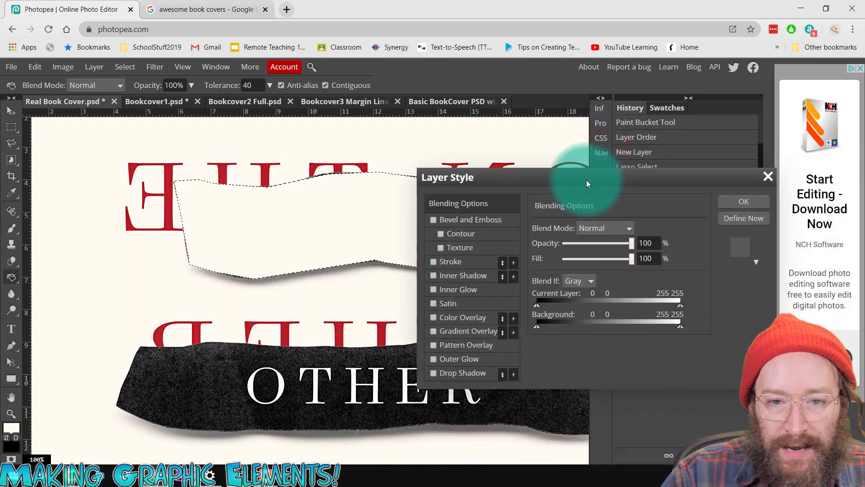
{"action": "left_click", "coordinate": [433, 333]}
{"action": "left_click", "coordinate": [433, 332]}
{"action": "left_click", "coordinate": [433, 345]}
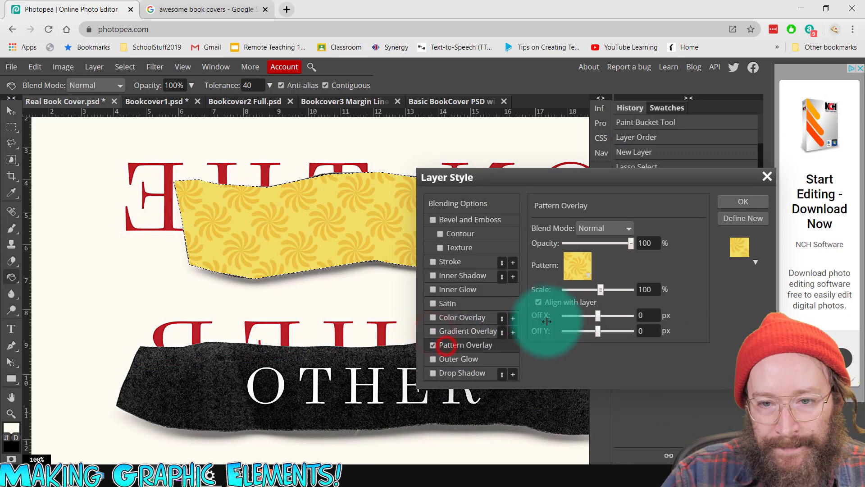
{"action": "left_click", "coordinate": [588, 274]}
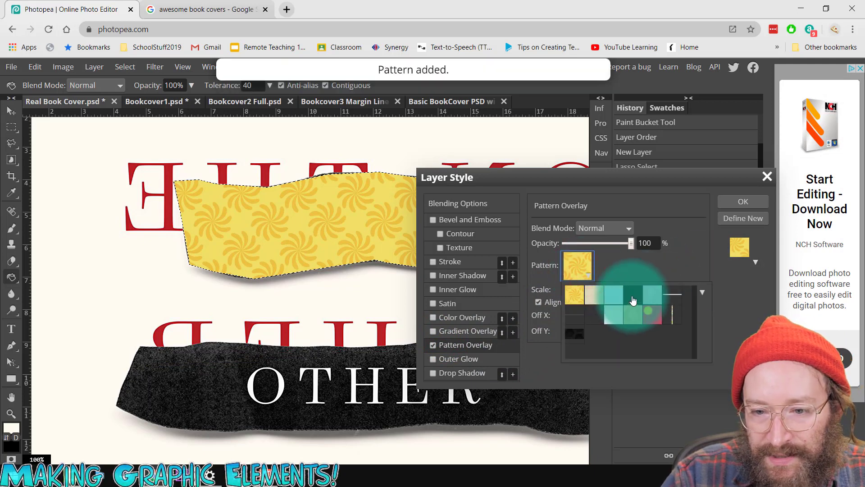
{"action": "left_click", "coordinate": [632, 297]}
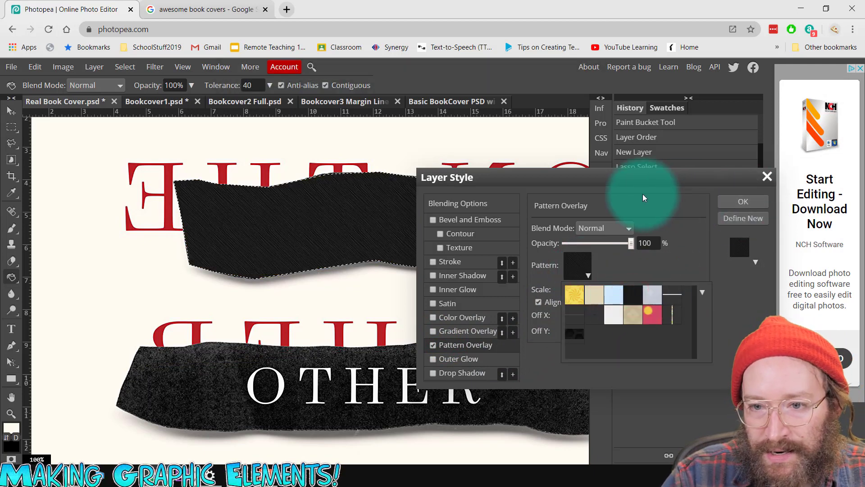
{"action": "left_click_drag", "start_coordinate": [643, 194], "coordinate": [628, 232]}
{"action": "mouse_move", "coordinate": [625, 351]}
{"action": "left_mouse_down"}
{"action": "mouse_move", "coordinate": [640, 350]}
{"action": "mouse_move", "coordinate": [601, 351]}
{"action": "mouse_move", "coordinate": [638, 350]}
{"action": "left_mouse_up"}
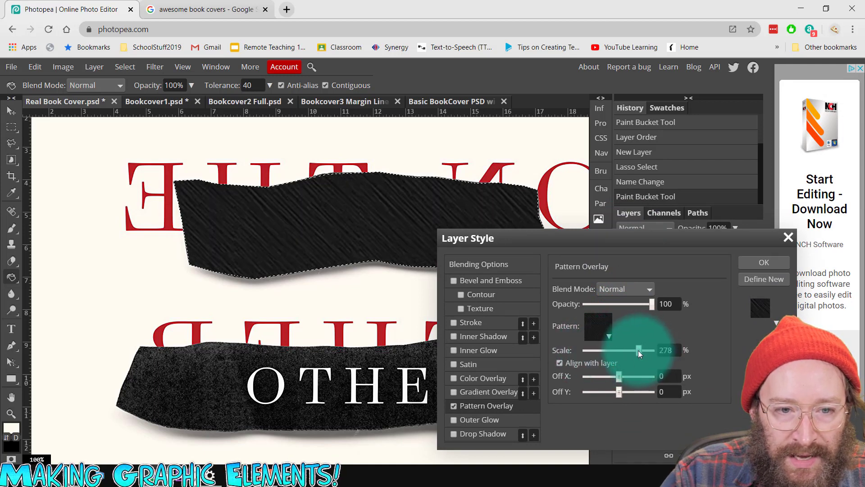
{"action": "left_click", "coordinate": [764, 263]}
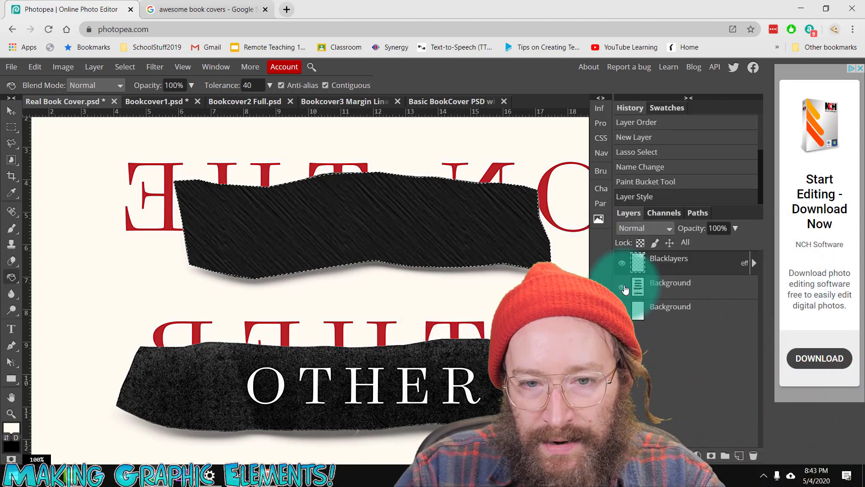
Step: Toggle the cover image and Blacklayers layers off and on to check the textured strip against the original
{"action": "left_click", "coordinate": [622, 287]}
{"action": "left_click", "coordinate": [624, 263]}
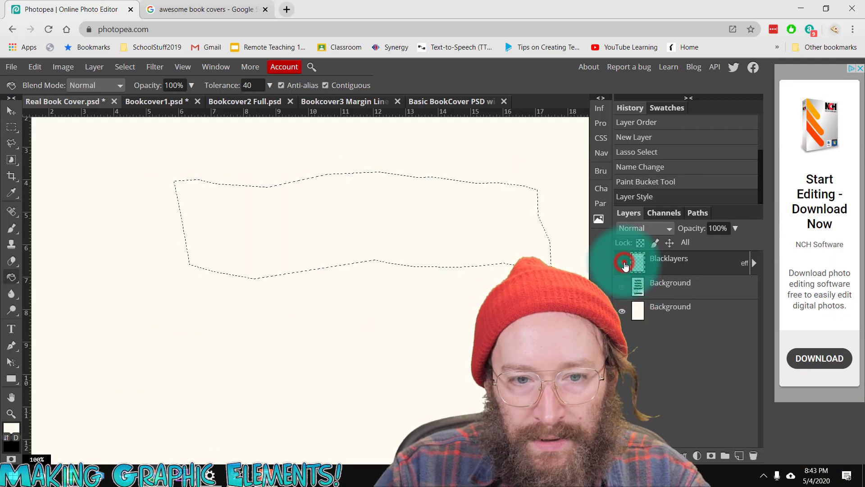
{"action": "left_click", "coordinate": [624, 263]}
{"action": "left_click", "coordinate": [622, 287]}
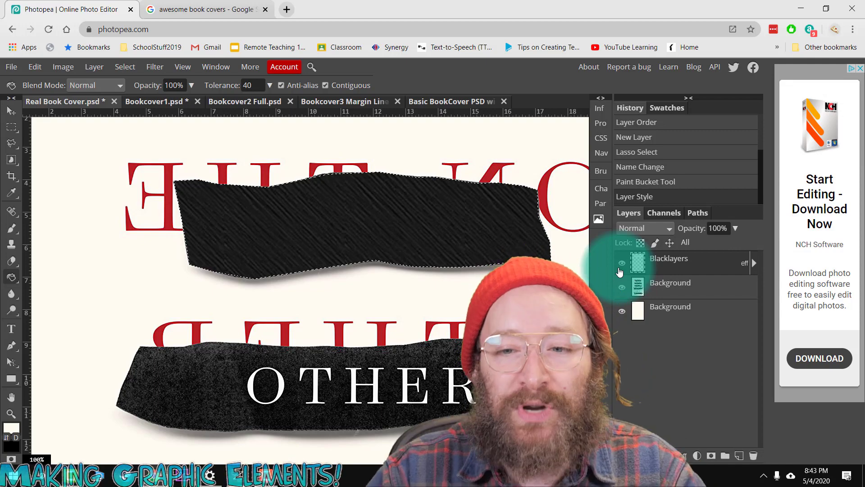
Step: Deselect the strip-shaped selection
{"action": "right_click", "coordinate": [652, 264]}
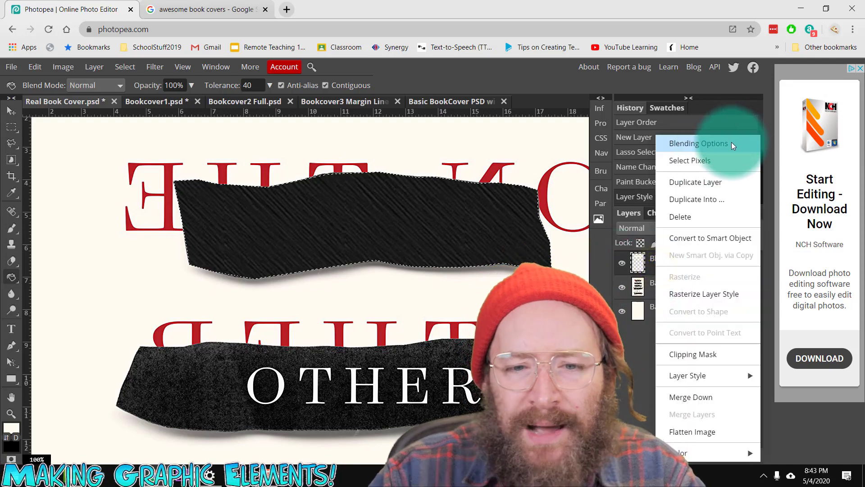
{"action": "left_click", "coordinate": [11, 127]}
{"action": "key", "text": "ctrl+d"}
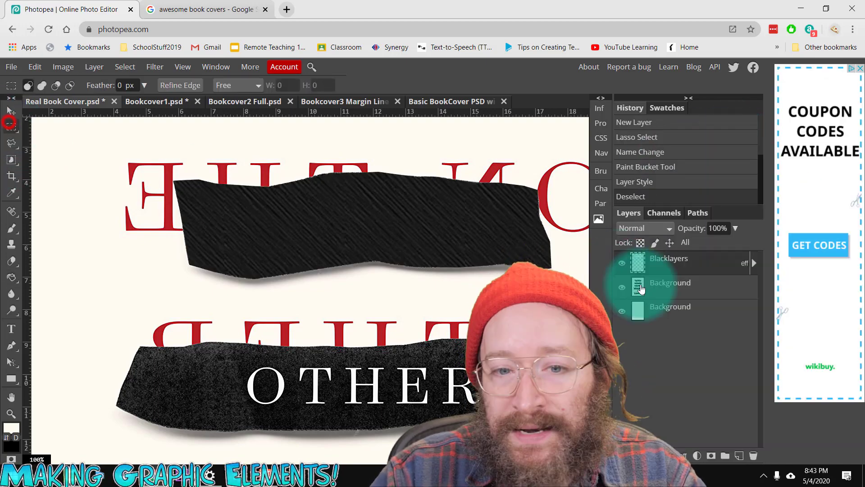
Step: Compare the original strip with the textured one by switching both layers' visibility, leaving the Blacklayers strip shown and the cover image hidden
{"action": "left_click", "coordinate": [623, 285]}
{"action": "left_click", "coordinate": [622, 263]}
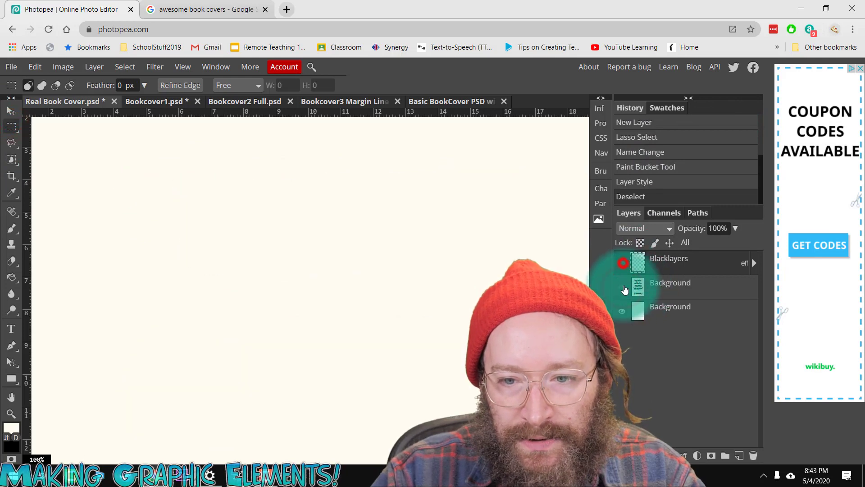
{"action": "left_click", "coordinate": [622, 287]}
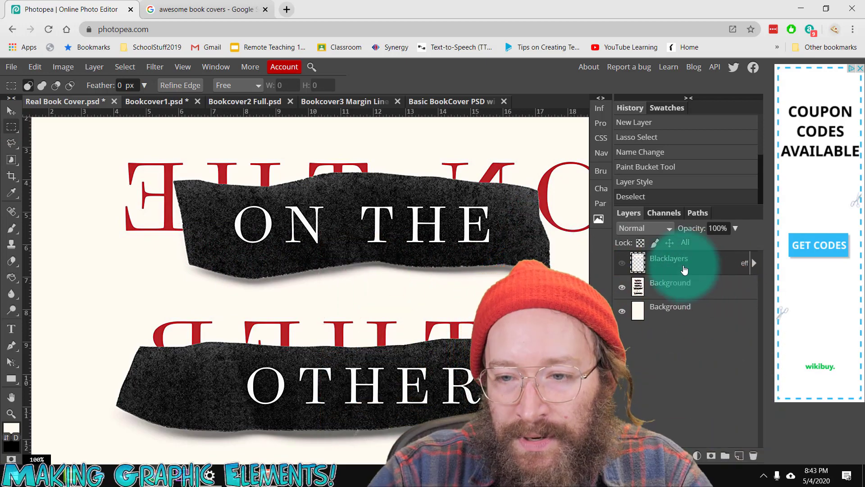
{"action": "left_click", "coordinate": [622, 263]}
{"action": "left_click", "coordinate": [622, 287]}
Step: Add a Drop Shadow to the Blacklayers layer with 65% opacity, a 90° angle and 20 px distance
{"action": "right_click", "coordinate": [663, 261]}
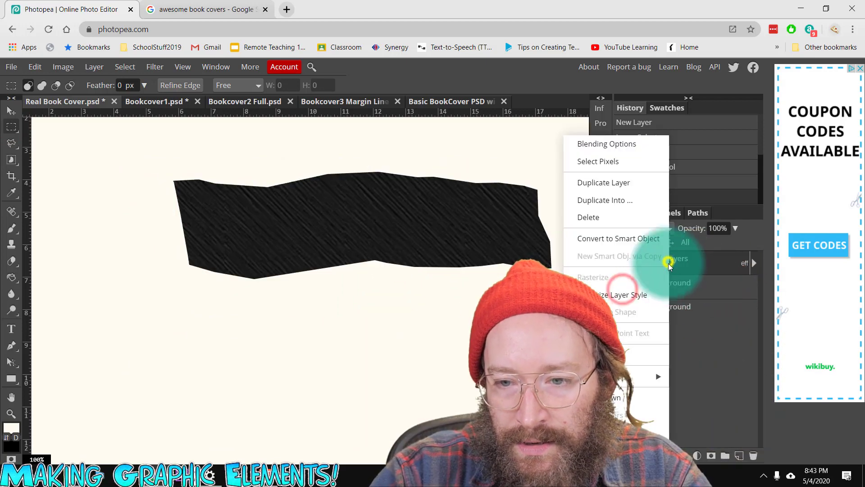
{"action": "left_click", "coordinate": [611, 144]}
{"action": "left_click_drag", "start_coordinate": [418, 165], "coordinate": [758, 239]}
{"action": "left_click", "coordinate": [534, 436]}
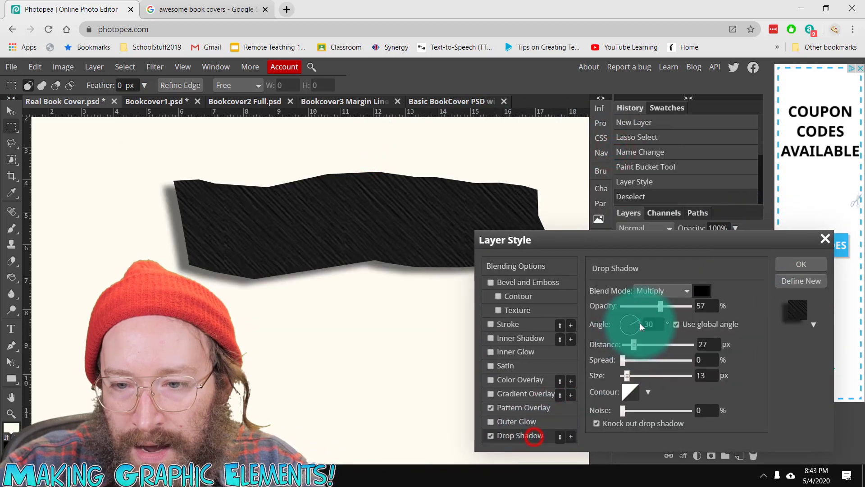
{"action": "left_click", "coordinate": [639, 321]}
{"action": "left_click_drag", "start_coordinate": [637, 325], "coordinate": [621, 347]}
{"action": "left_click_drag", "start_coordinate": [624, 305], "coordinate": [630, 298]}
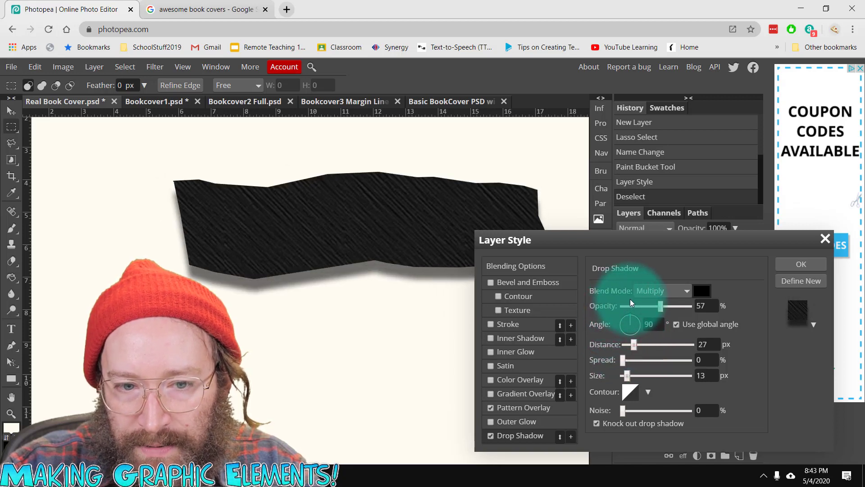
{"action": "left_click_drag", "start_coordinate": [633, 347], "coordinate": [632, 344]}
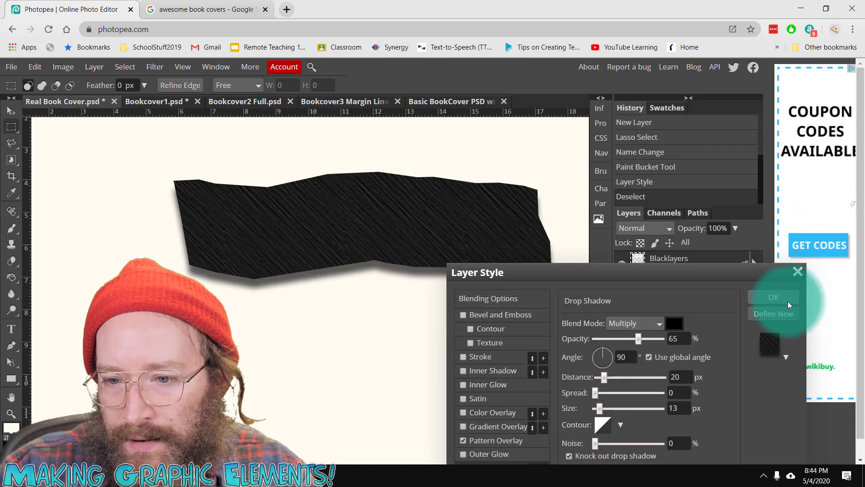
{"action": "left_click", "coordinate": [801, 263]}
Step: Toggle the Blacklayers layer's visibility to compare its drop shadow with the original strip's shadow
{"action": "left_click", "coordinate": [622, 262]}
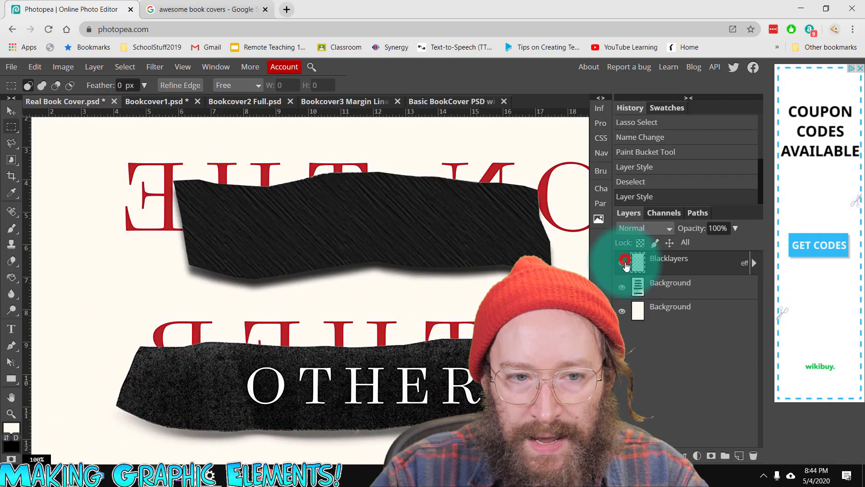
{"action": "left_click", "coordinate": [622, 263]}
{"action": "left_click", "coordinate": [622, 262]}
{"action": "left_click", "coordinate": [623, 263]}
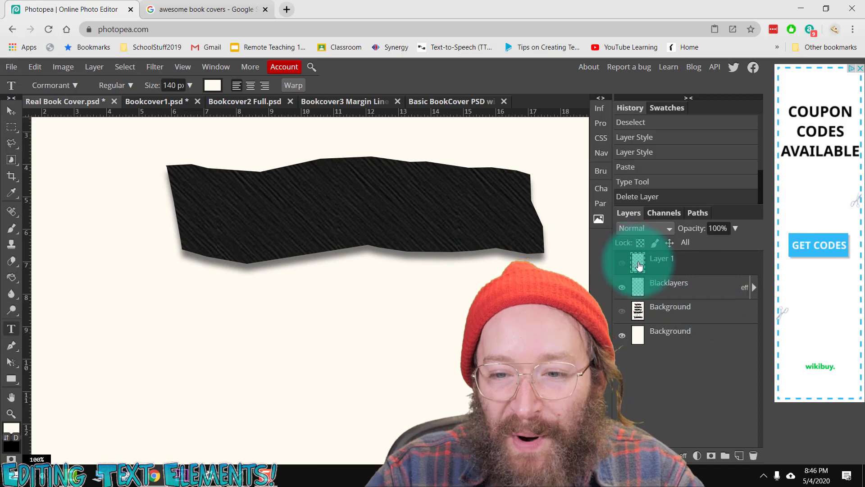
Step: Select the Blacklayers layer and show the original cover image beneath it as a reference
{"action": "left_click", "coordinate": [646, 285]}
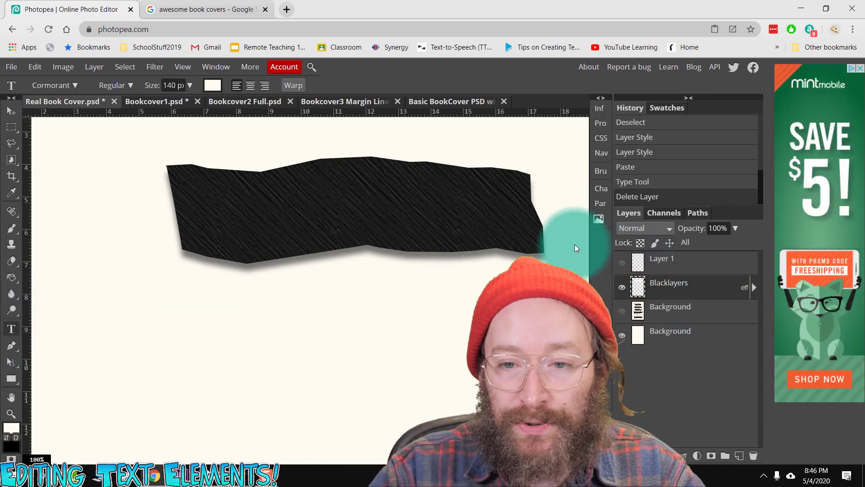
{"action": "left_click", "coordinate": [622, 311]}
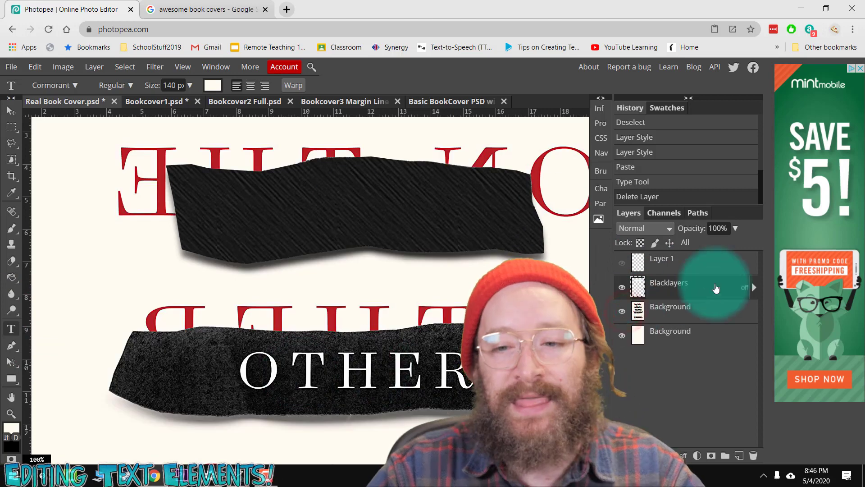
{"action": "left_click", "coordinate": [623, 311]}
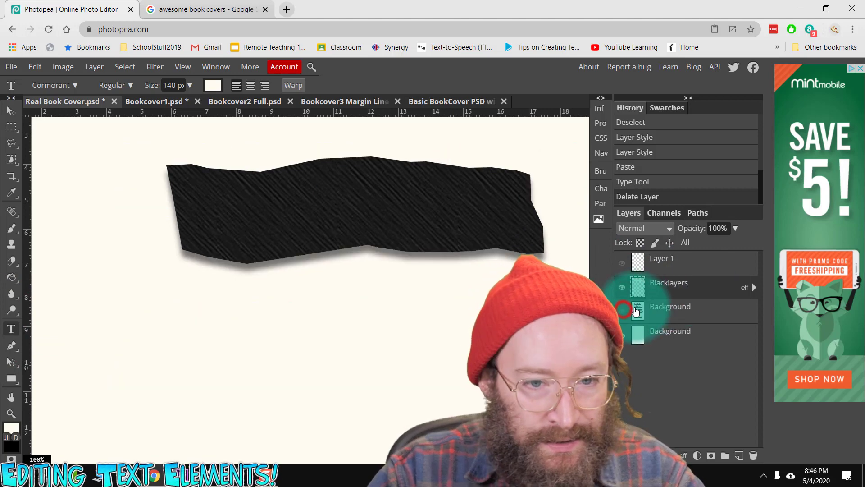
{"action": "left_click", "coordinate": [622, 311]}
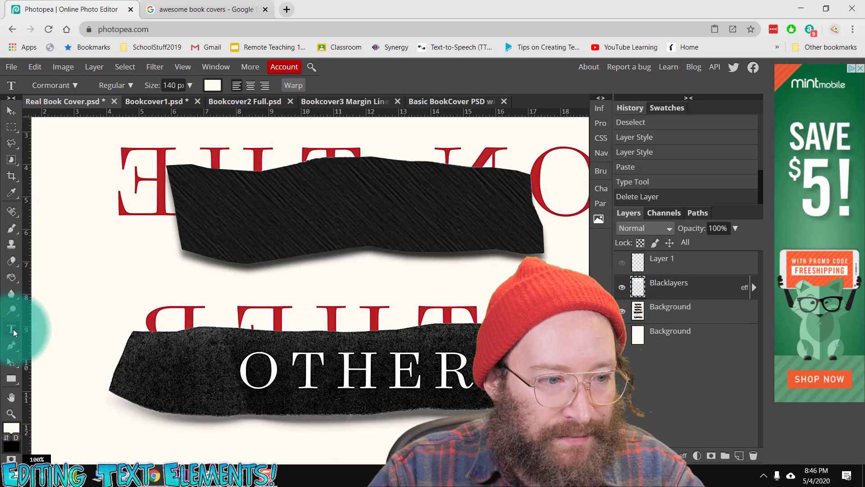
Step: Add a text box across the textured strip reading "ON THE" in Cormorant Regular at 140 px
{"action": "left_click_drag", "start_coordinate": [179, 167], "coordinate": [515, 236]}
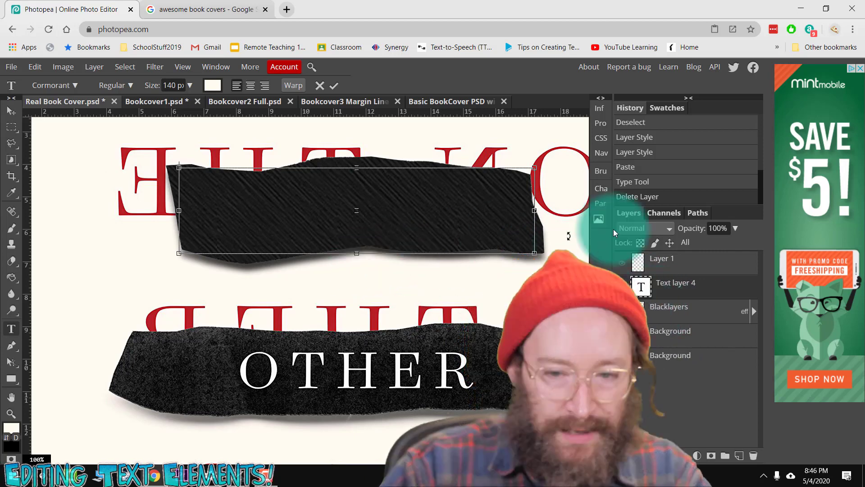
{"action": "type", "text": "ON THE"}
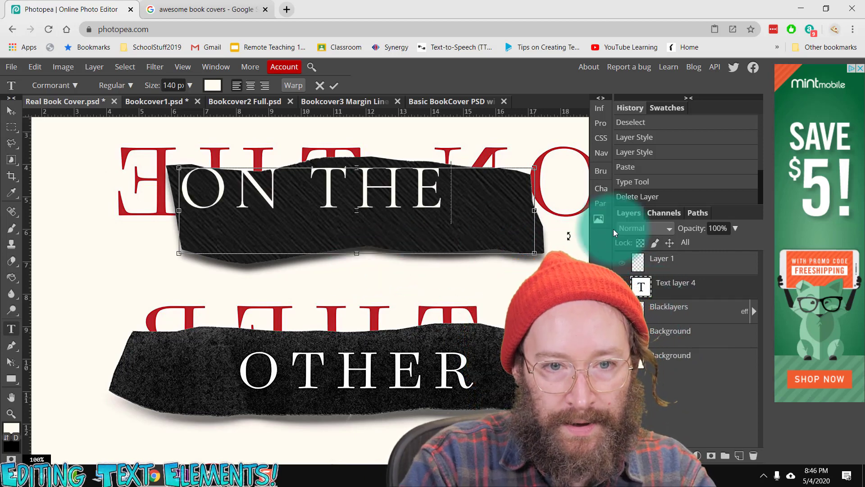
{"action": "left_click", "coordinate": [612, 229]}
{"action": "left_click", "coordinate": [11, 111]}
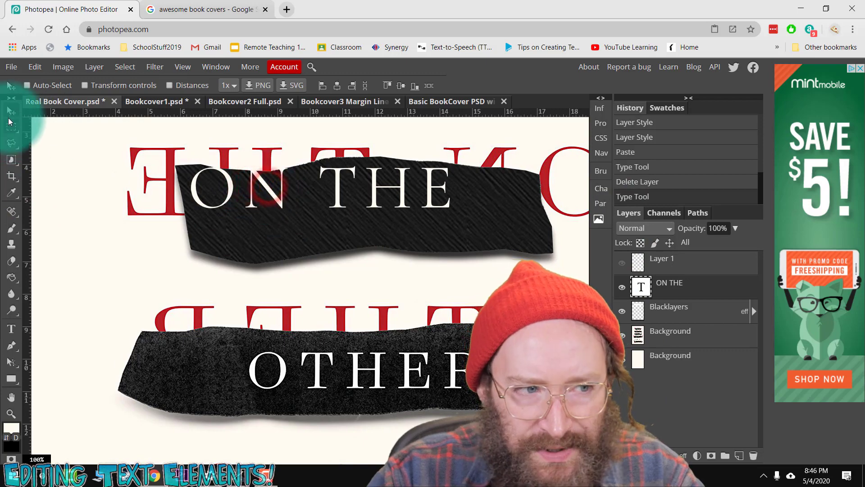
Step: Center-align the ON THE text and move it down over the original word OTHER for comparison
{"action": "left_click", "coordinate": [638, 283]}
{"action": "double_click", "coordinate": [638, 283]}
{"action": "left_click", "coordinate": [689, 262]}
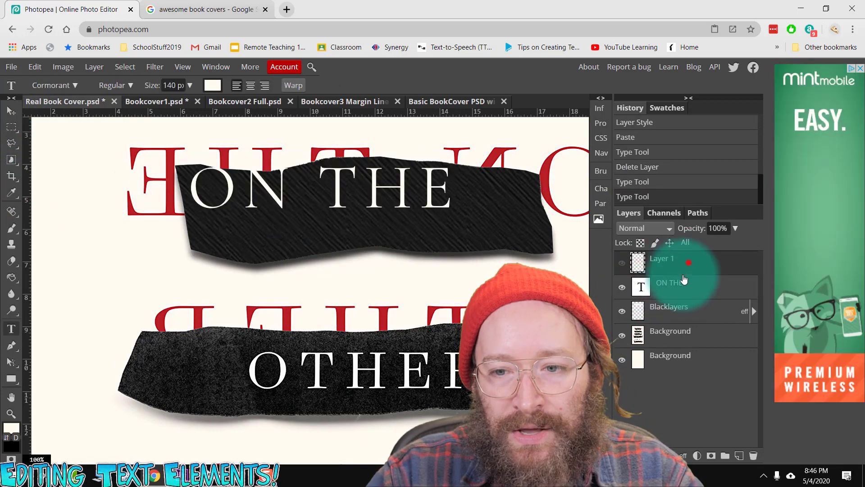
{"action": "left_click", "coordinate": [645, 289]}
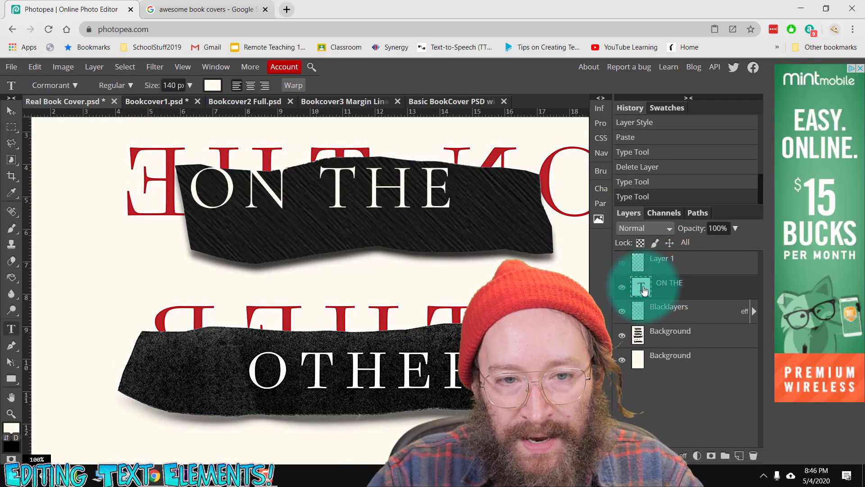
{"action": "double_click", "coordinate": [644, 289]}
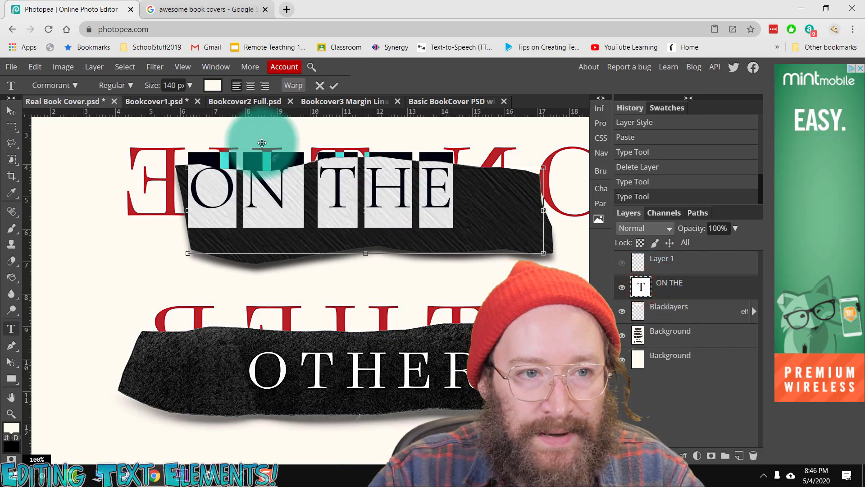
{"action": "left_click", "coordinate": [250, 86]}
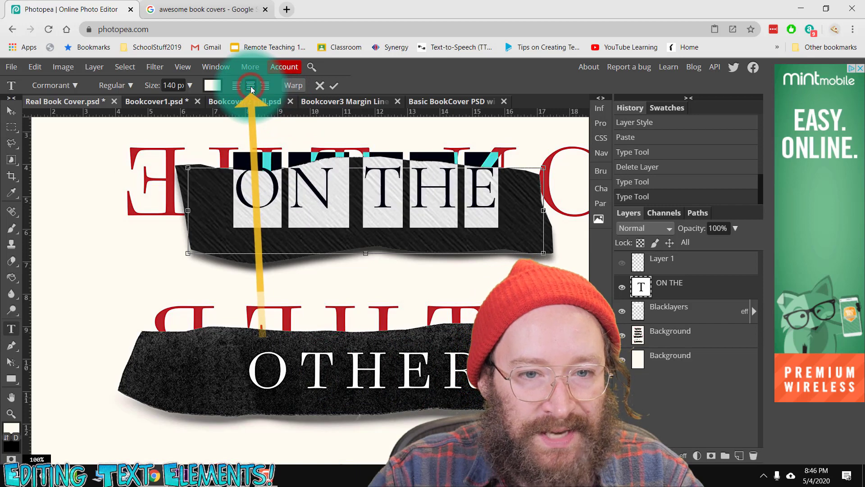
{"action": "left_click", "coordinate": [11, 111]}
{"action": "left_click_drag", "start_coordinate": [388, 194], "coordinate": [317, 368]}
Step: Try reducing the ON THE text to 124 px and moving it up onto the textured strip
{"action": "left_click", "coordinate": [645, 307]}
{"action": "double_click", "coordinate": [641, 286]}
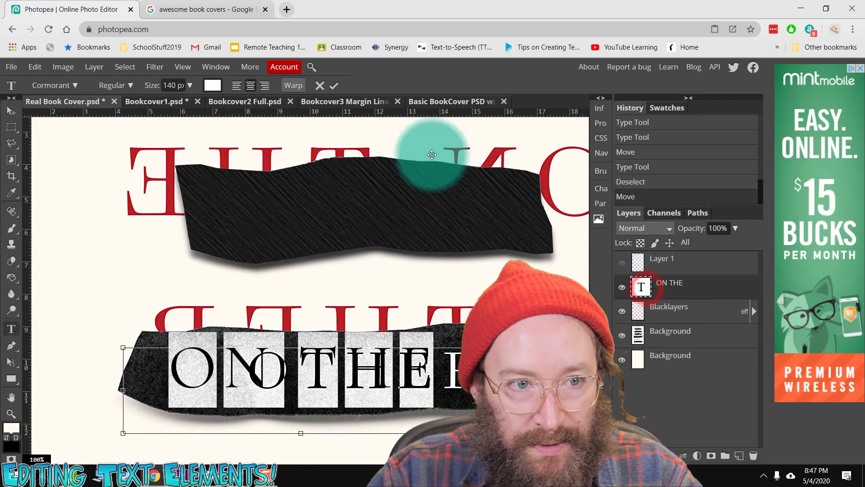
{"action": "mouse_move", "coordinate": [190, 87]}
{"action": "left_mouse_down"}
{"action": "mouse_move", "coordinate": [191, 102]}
{"action": "mouse_move", "coordinate": [182, 101]}
{"action": "left_mouse_up"}
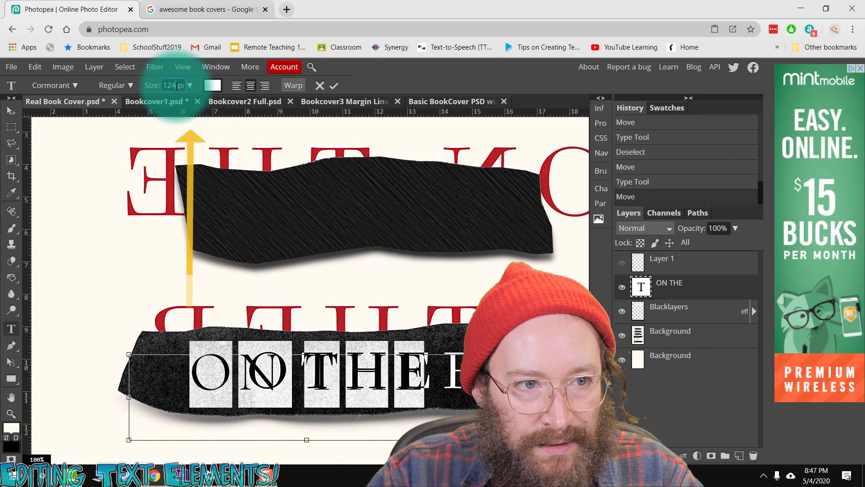
{"action": "key", "text": "Escape"}
{"action": "key", "text": "v"}
{"action": "left_click_drag", "start_coordinate": [311, 338], "coordinate": [347, 215]}
{"action": "key", "text": "ctrl+z"}
{"action": "key", "text": "ctrl+z"}
Step: Set the ON THE text color to white (fefefe) and move the text onto the textured strip
{"action": "double_click", "coordinate": [642, 287]}
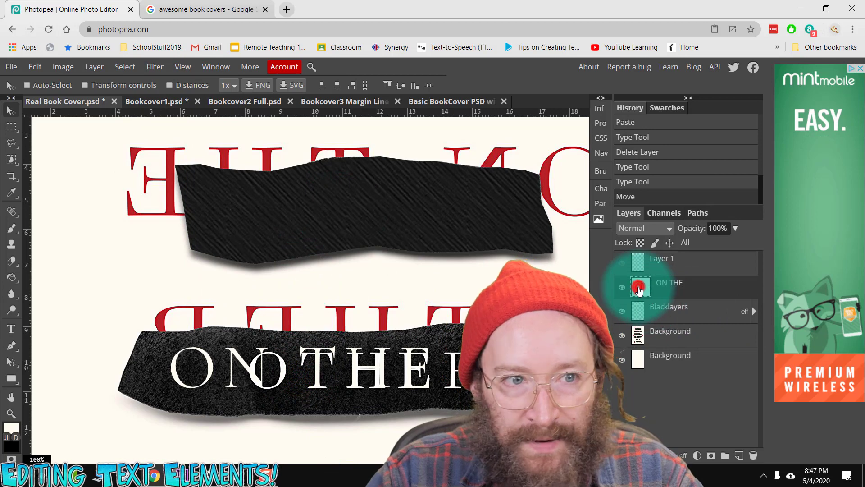
{"action": "left_click", "coordinate": [212, 86]}
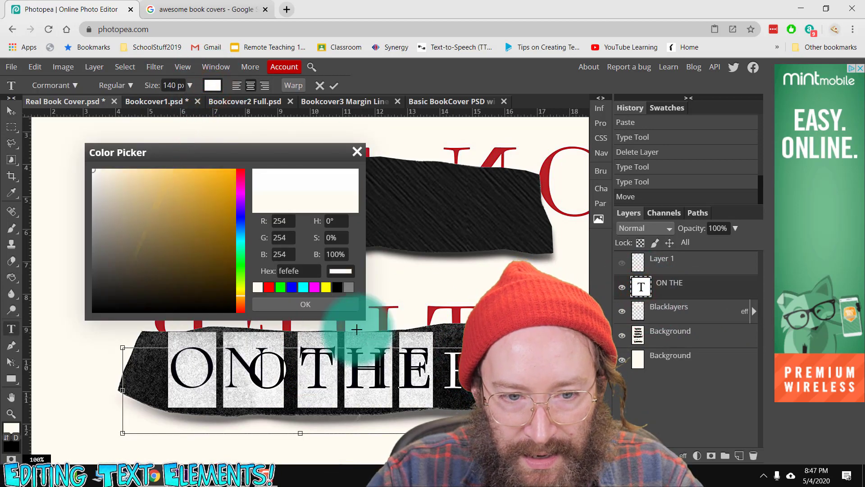
{"action": "left_click", "coordinate": [323, 308]}
{"action": "key", "text": "m"}
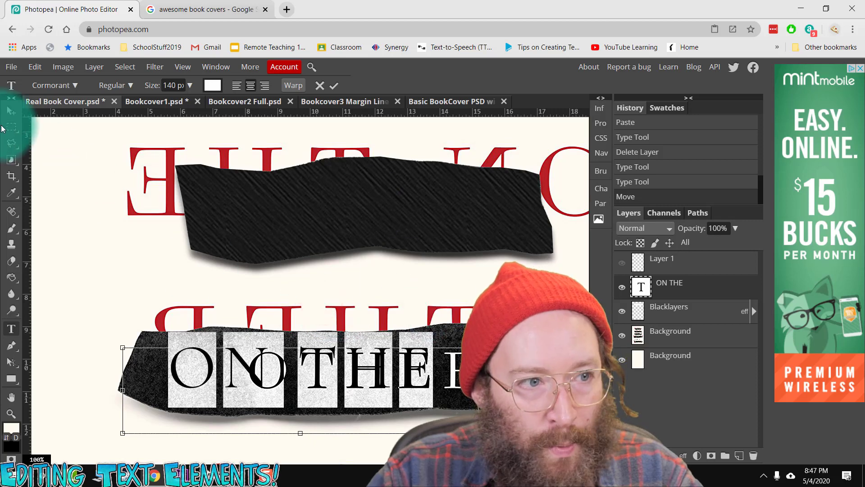
{"action": "key", "text": "v"}
{"action": "left_click_drag", "start_coordinate": [282, 375], "coordinate": [347, 215]}
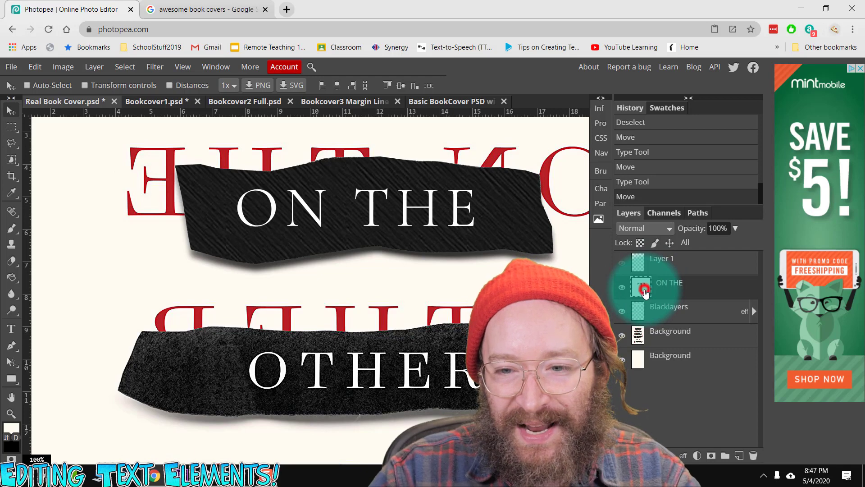
Step: Set the ON THE text's tracking to 137%, checking it against the word OTHER, and place it back on the textured strip
{"action": "double_click", "coordinate": [645, 290]}
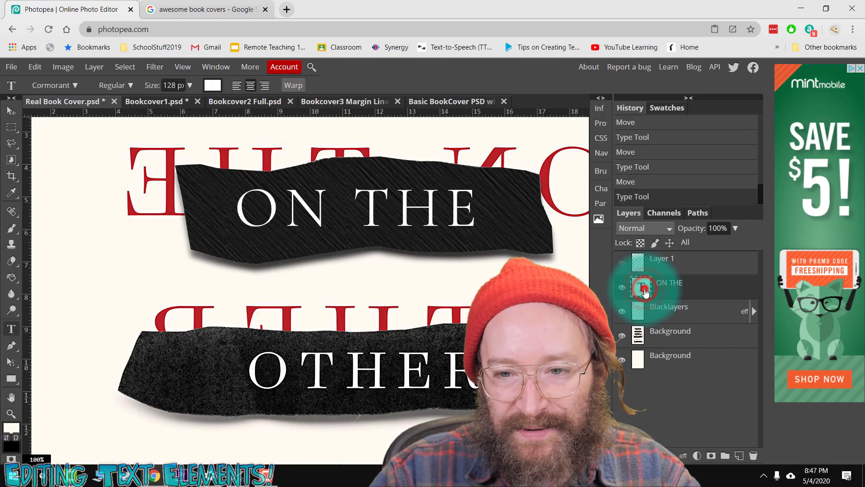
{"action": "left_click", "coordinate": [602, 189]}
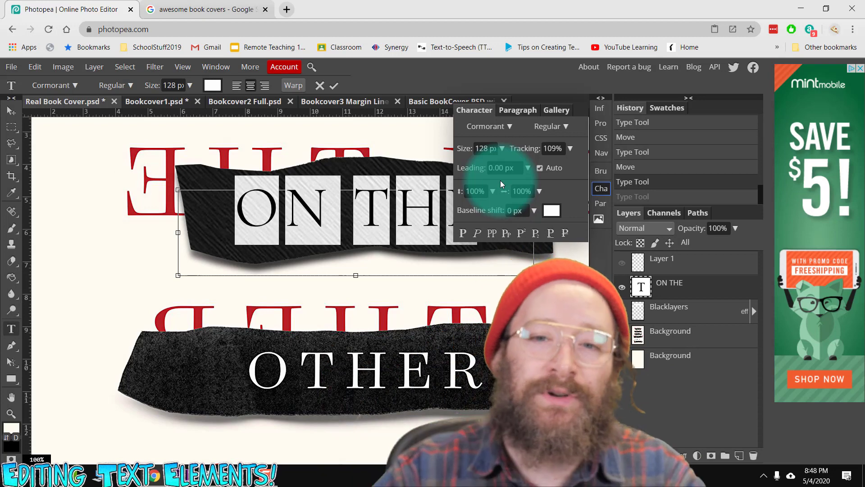
{"action": "left_click", "coordinate": [568, 148]}
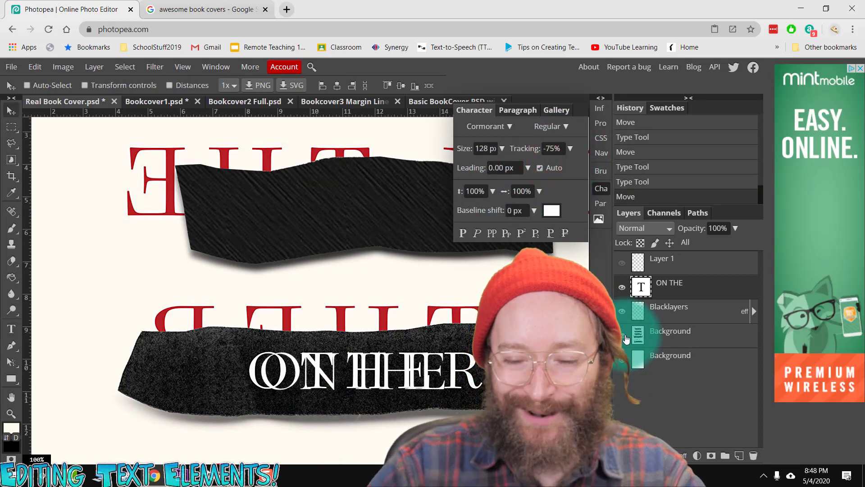
{"action": "double_click", "coordinate": [641, 287]}
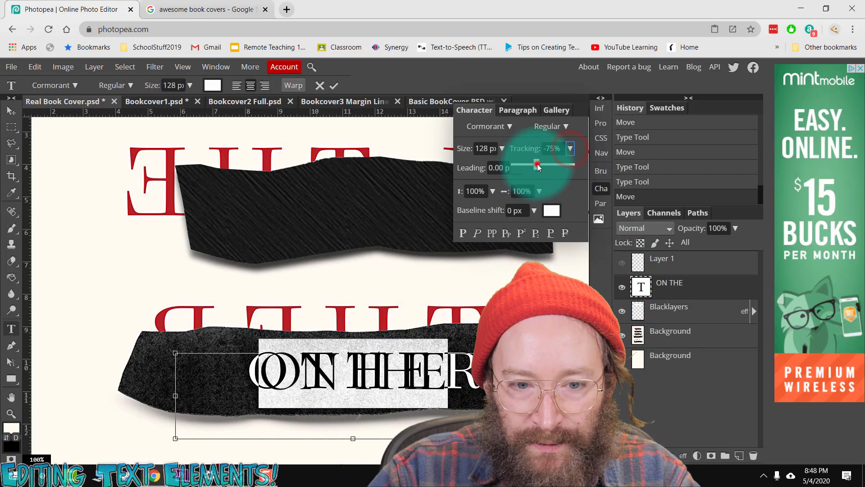
{"action": "left_click_drag", "start_coordinate": [537, 164], "coordinate": [540, 163]}
{"action": "left_click", "coordinate": [432, 328]}
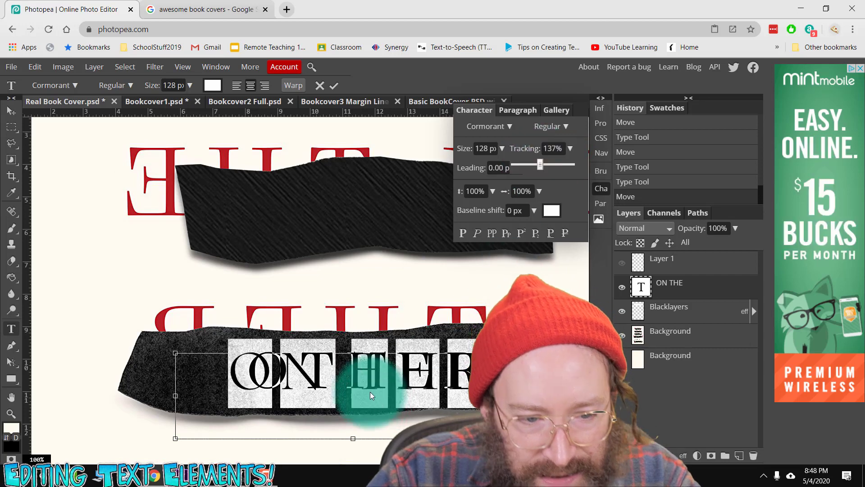
{"action": "left_click", "coordinate": [359, 376]}
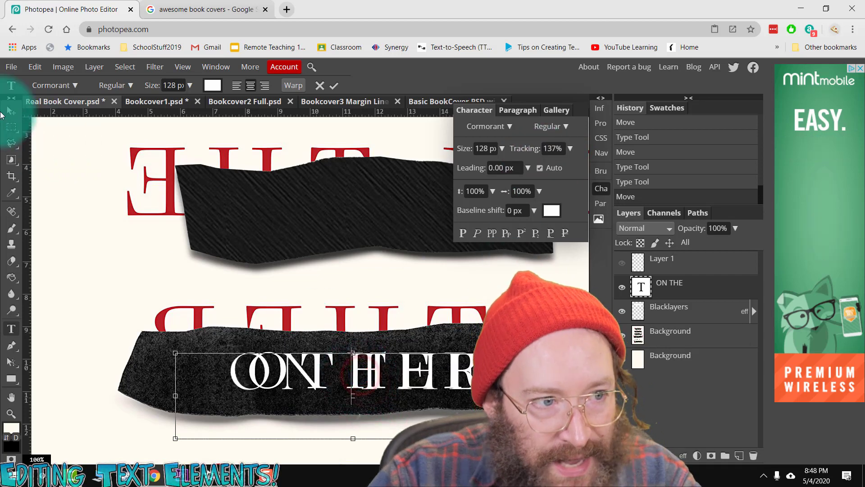
{"action": "left_click_drag", "start_coordinate": [346, 385], "coordinate": [337, 223]}
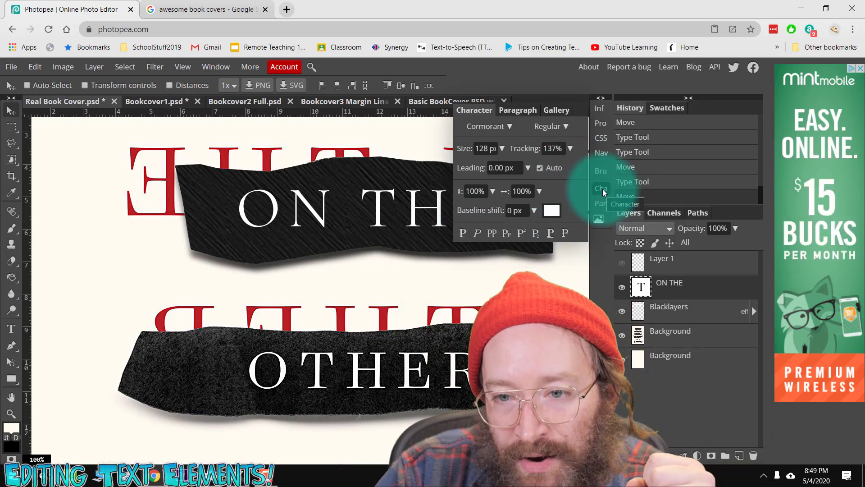
Step: View the paragraph settings for the ON THE text and hide the original cover image
{"action": "left_click", "coordinate": [604, 205]}
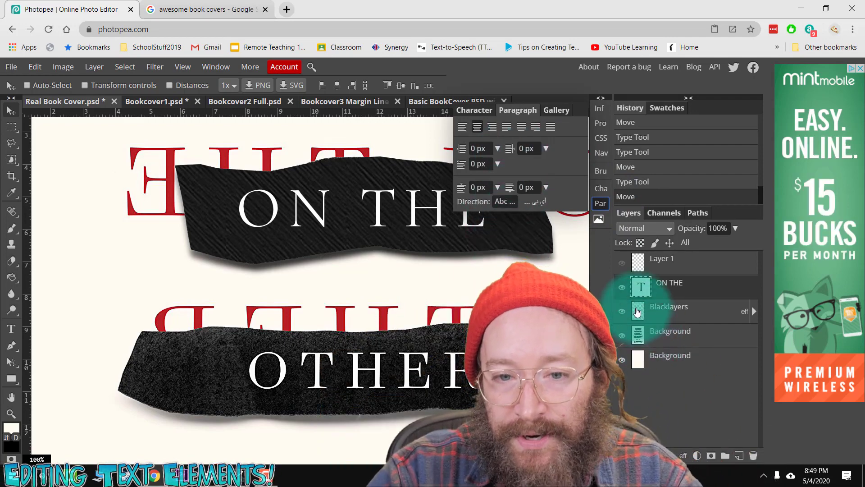
{"action": "left_click", "coordinate": [628, 337]}
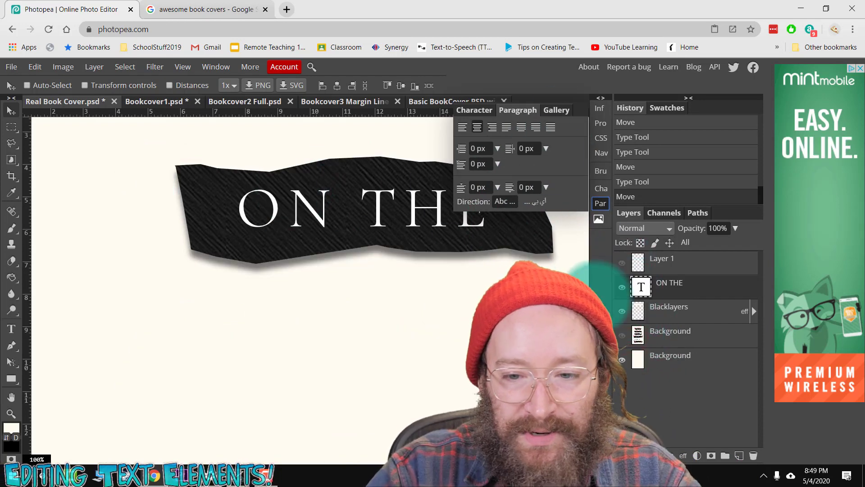
{"action": "left_click", "coordinate": [600, 202]}
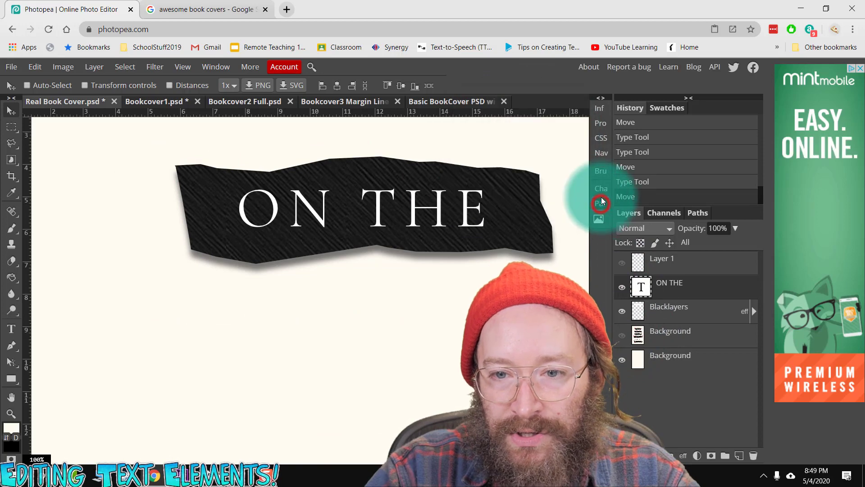
Step: Compare the ON THE strip with the original cover image, then hide the original again
{"action": "left_click", "coordinate": [622, 336]}
{"action": "key", "text": "z"}
{"action": "left_click", "coordinate": [396, 344], "text": "alt"}
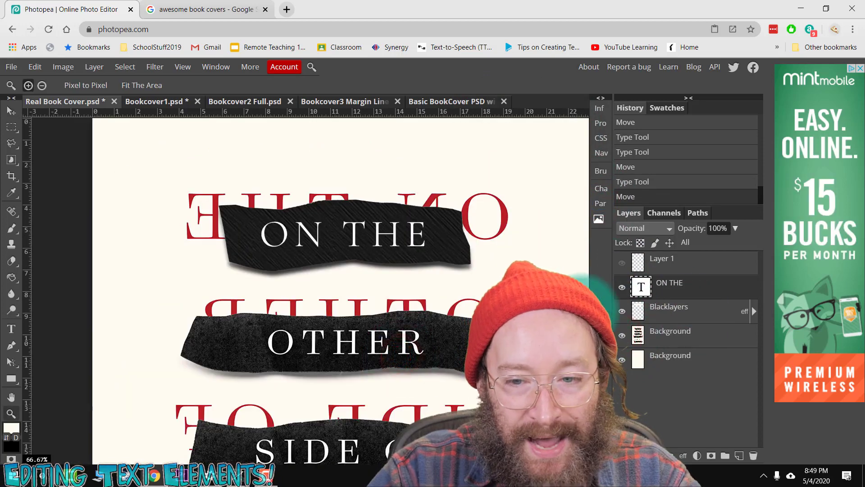
{"action": "left_click", "coordinate": [622, 335]}
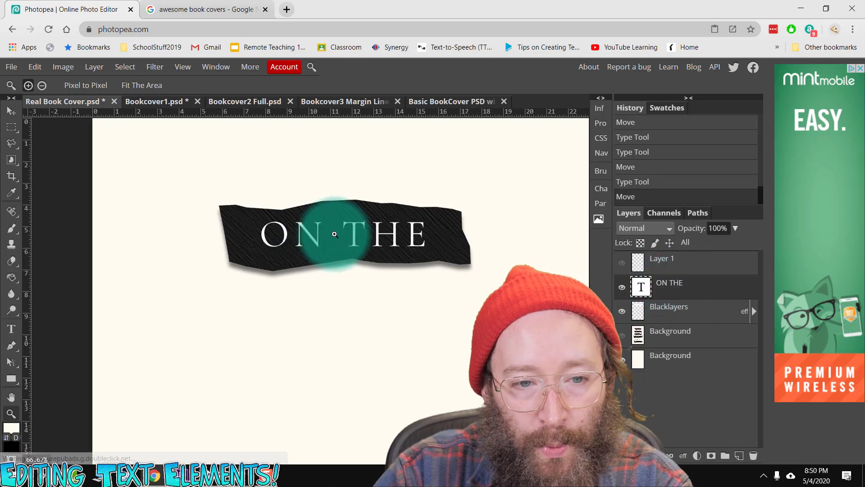
Step: Duplicate the ON THE text layer
{"action": "left_click", "coordinate": [11, 111]}
{"action": "right_click", "coordinate": [662, 283]}
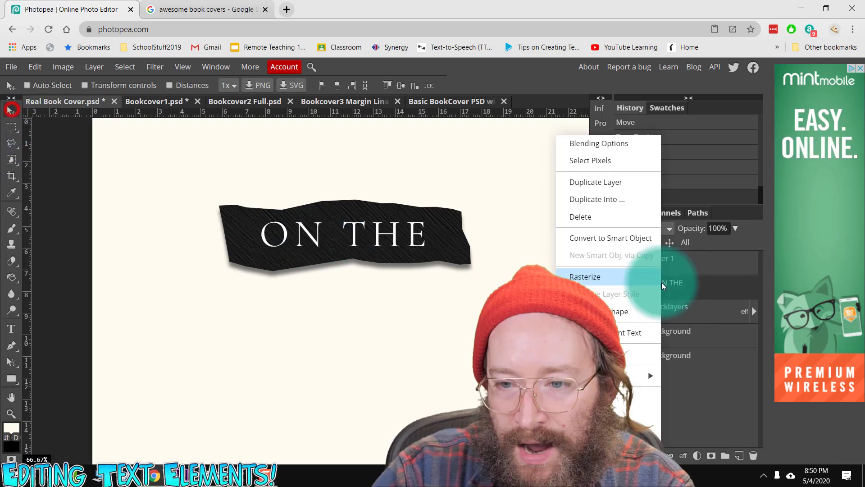
{"action": "left_click", "coordinate": [614, 183]}
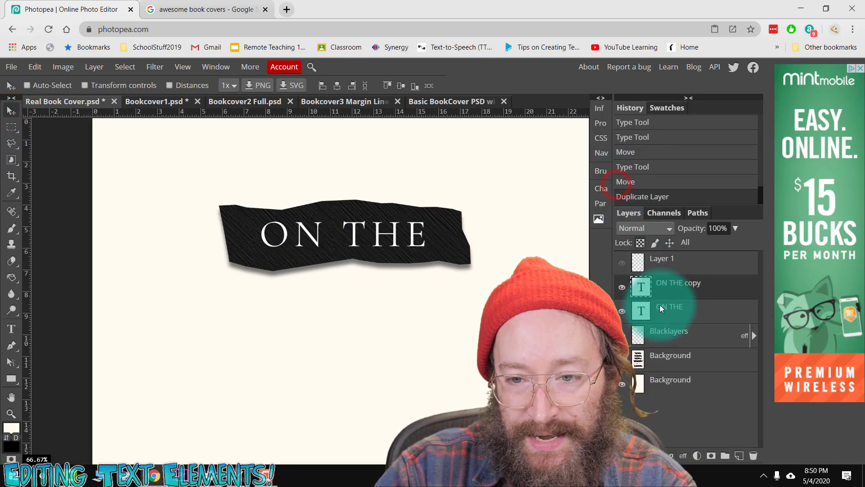
Step: Recolor the duplicated ON THE text with the red sampled from the original cover's mirrored lettering, and hide the original
{"action": "double_click", "coordinate": [642, 288]}
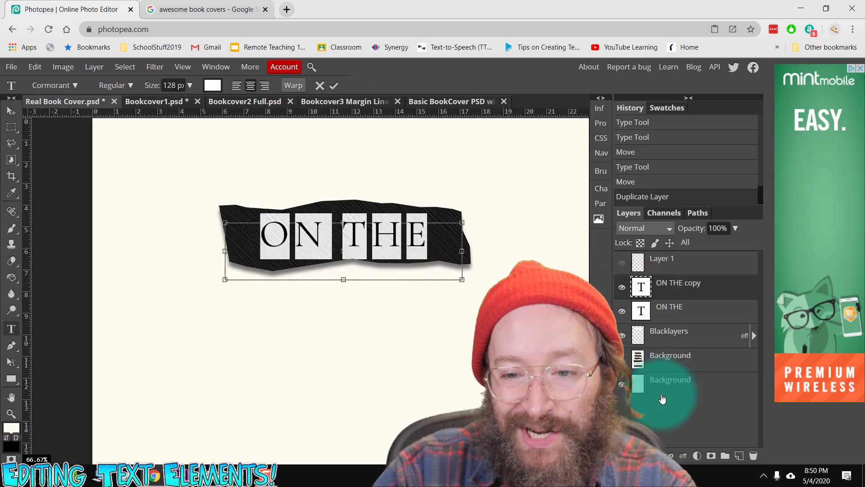
{"action": "left_click", "coordinate": [622, 359]}
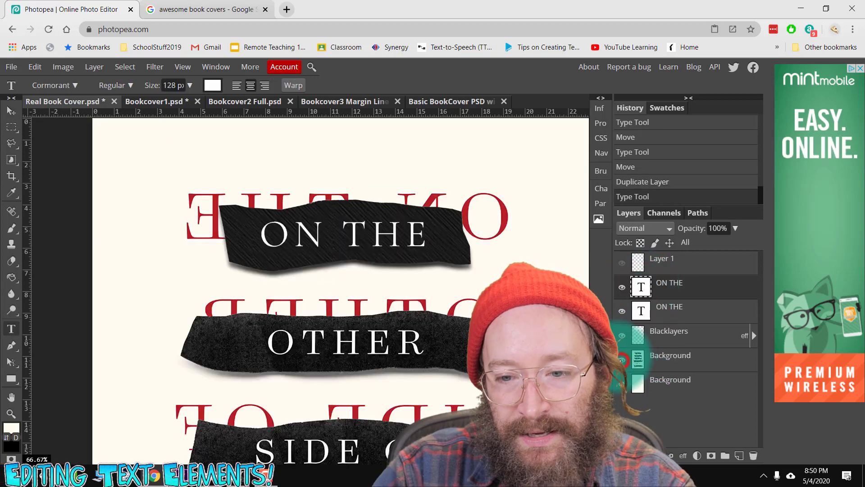
{"action": "double_click", "coordinate": [642, 286]}
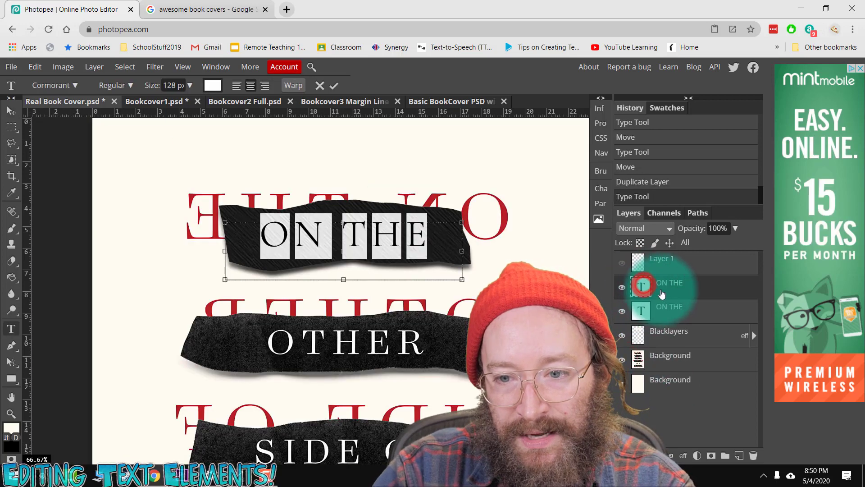
{"action": "left_click", "coordinate": [218, 88]}
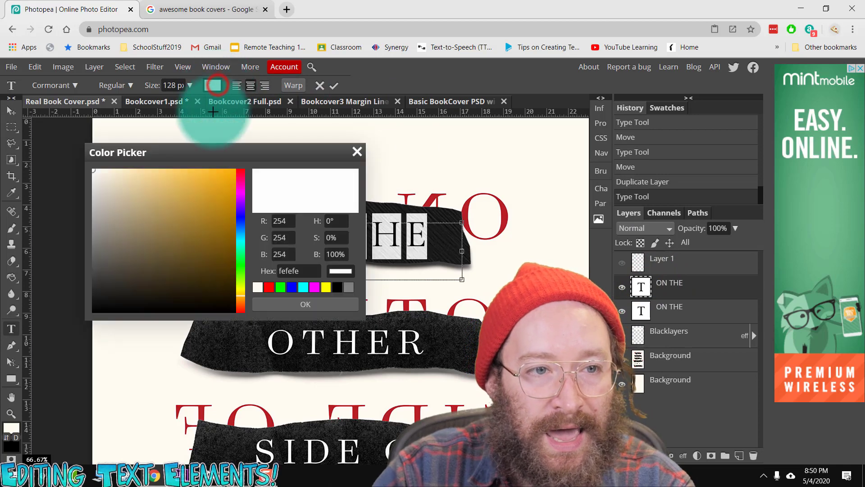
{"action": "left_click", "coordinate": [503, 220]}
{"action": "left_click", "coordinate": [335, 305]}
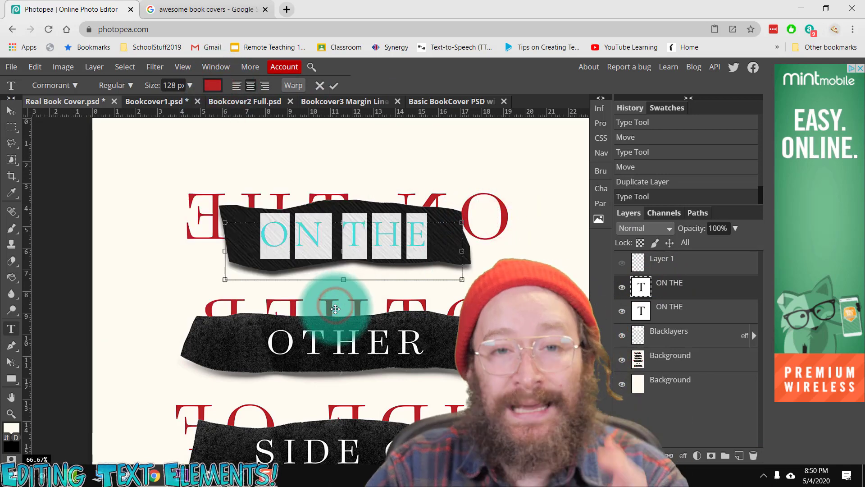
{"action": "left_click", "coordinate": [622, 359]}
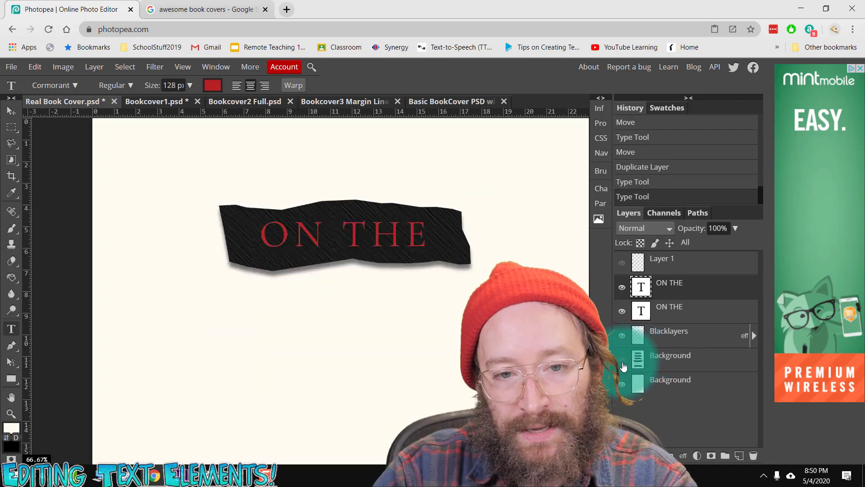
Step: Set the red ON THE text's size to 150 px
{"action": "double_click", "coordinate": [648, 285]}
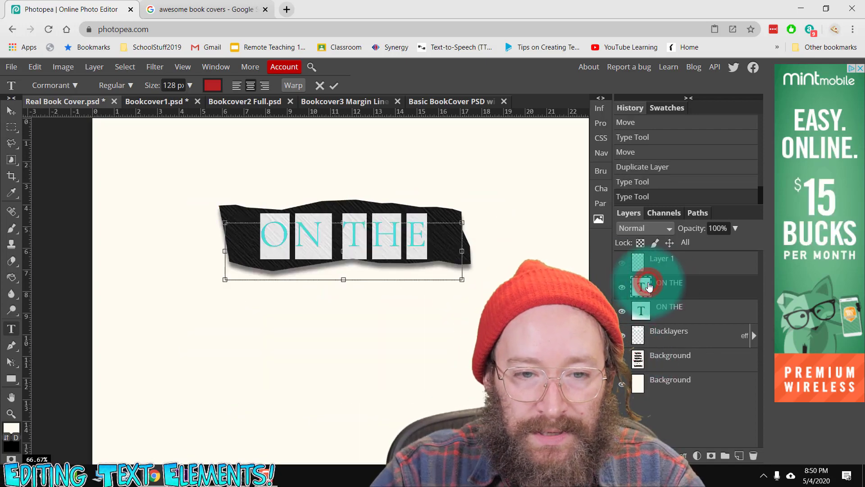
{"action": "left_click", "coordinate": [188, 86]}
{"action": "left_click_drag", "start_coordinate": [187, 104], "coordinate": [192, 103]}
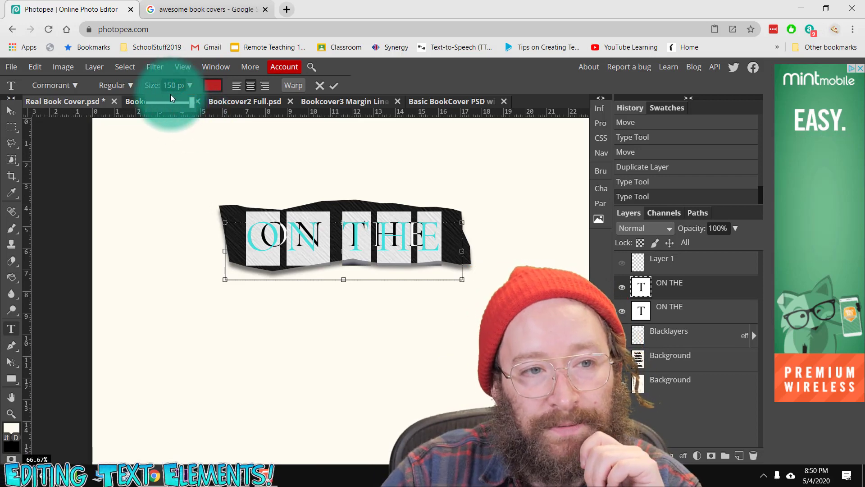
{"action": "left_click", "coordinate": [335, 86]}
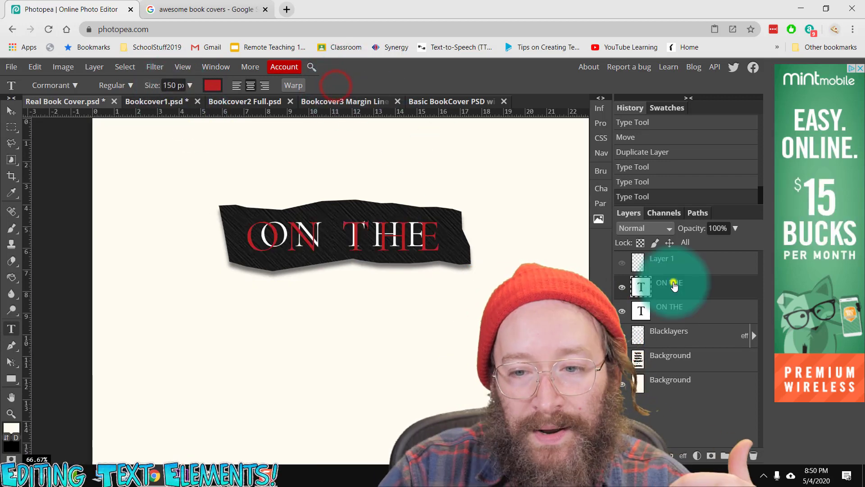
Step: Rasterize the red ON THE copy, then enlarge and position it over the original cover's large red lettering
{"action": "right_click", "coordinate": [672, 285]}
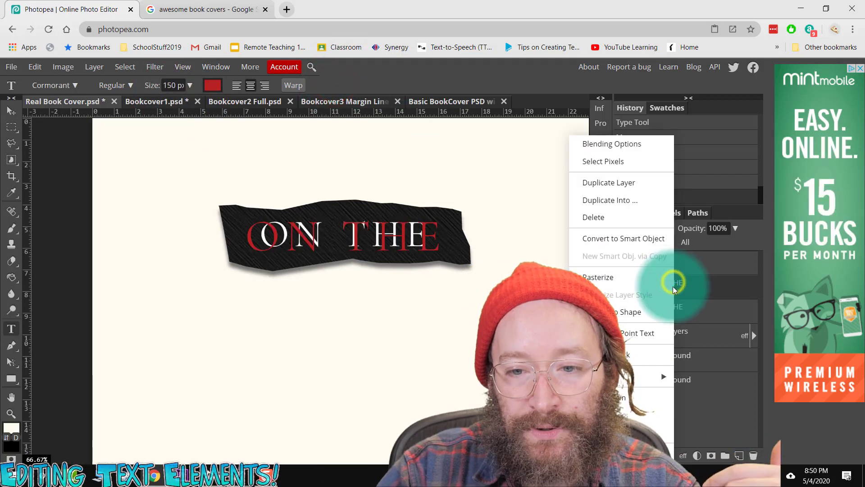
{"action": "left_click", "coordinate": [644, 279]}
{"action": "left_click", "coordinate": [35, 67]}
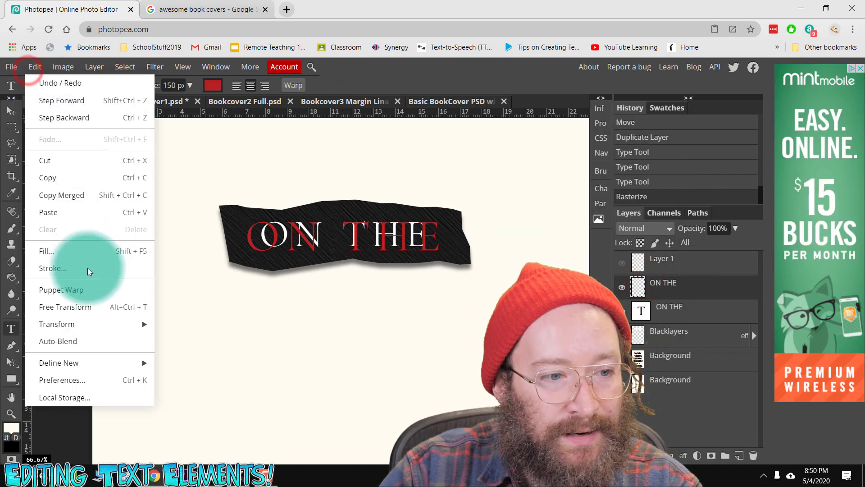
{"action": "left_click", "coordinate": [85, 303]}
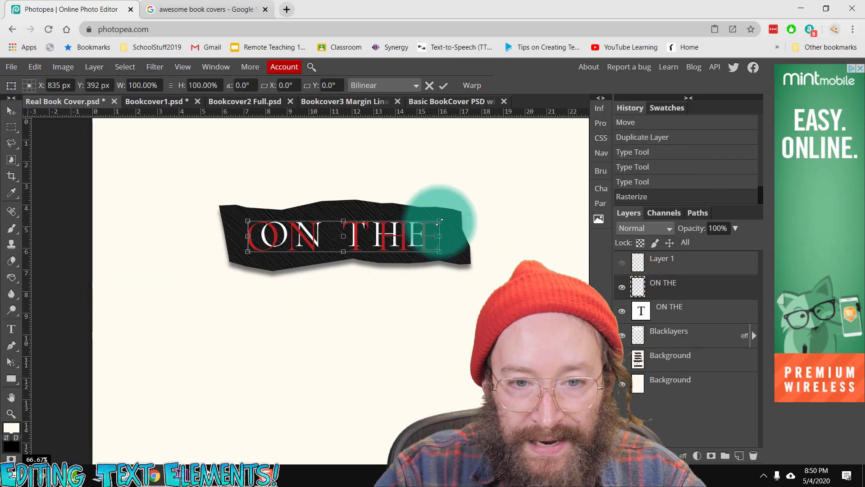
{"action": "left_click_drag", "start_coordinate": [440, 220], "coordinate": [554, 202]}
{"action": "key", "text": "Return"}
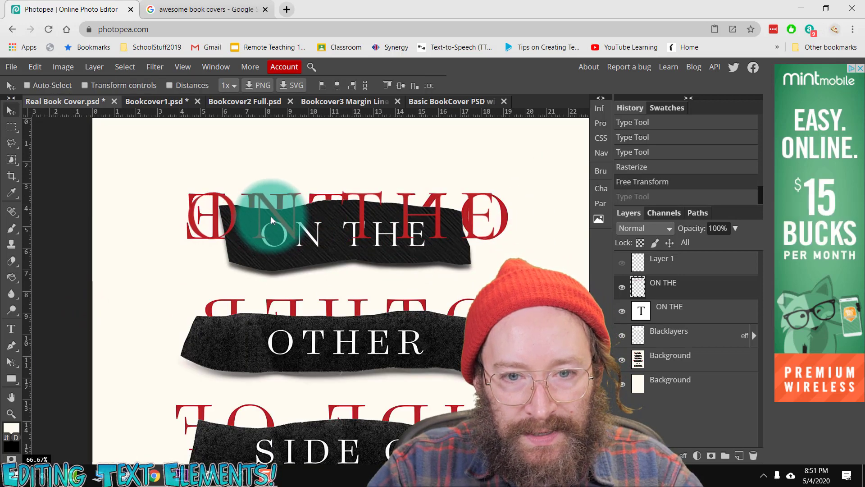
{"action": "left_click_drag", "start_coordinate": [271, 217], "coordinate": [273, 216]}
{"action": "right_click", "coordinate": [358, 188]}
{"action": "left_click", "coordinate": [311, 220]}
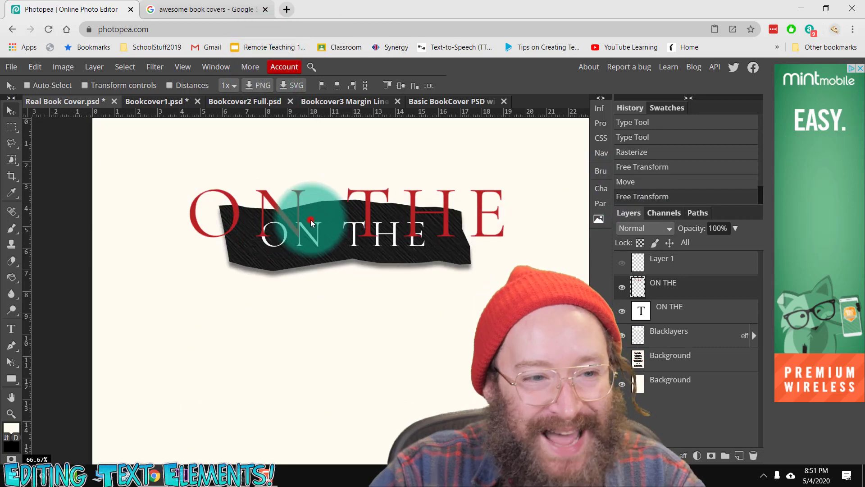
Step: Flip the red ON THE lettering horizontally and move its layer below the Blacklayers layer
{"action": "left_click", "coordinate": [60, 66]}
{"action": "mouse_move", "coordinate": [33, 68]}
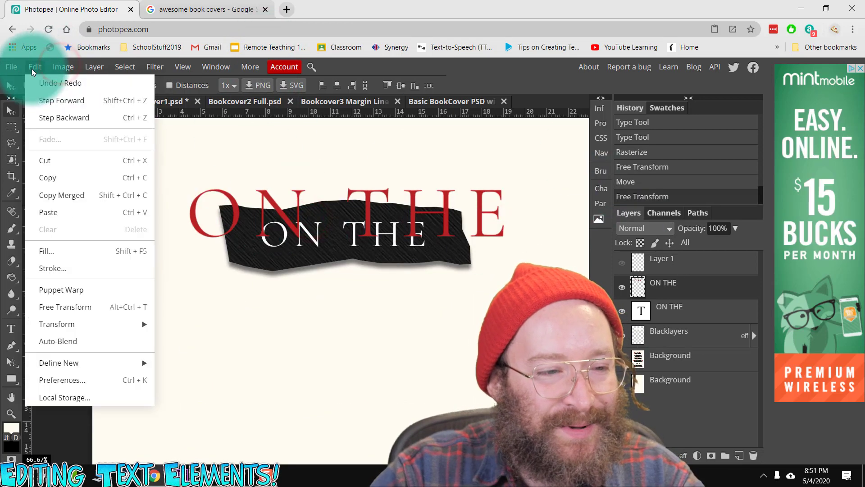
{"action": "left_click", "coordinate": [75, 309]}
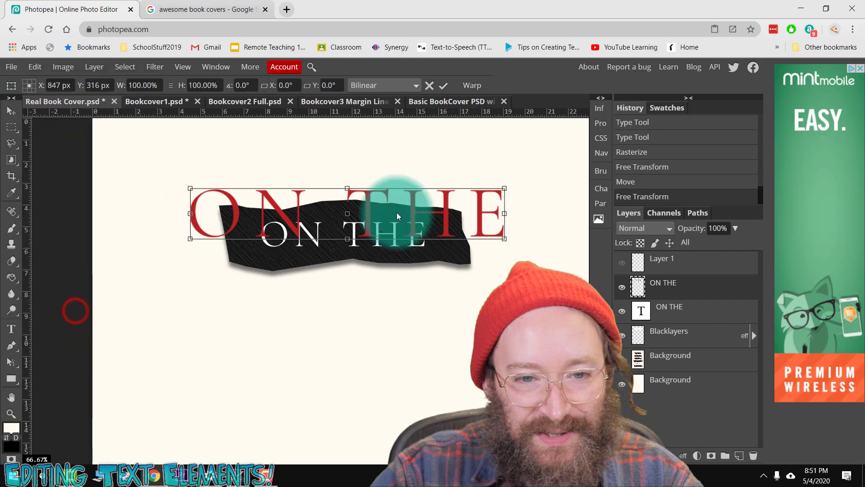
{"action": "right_click", "coordinate": [415, 210]}
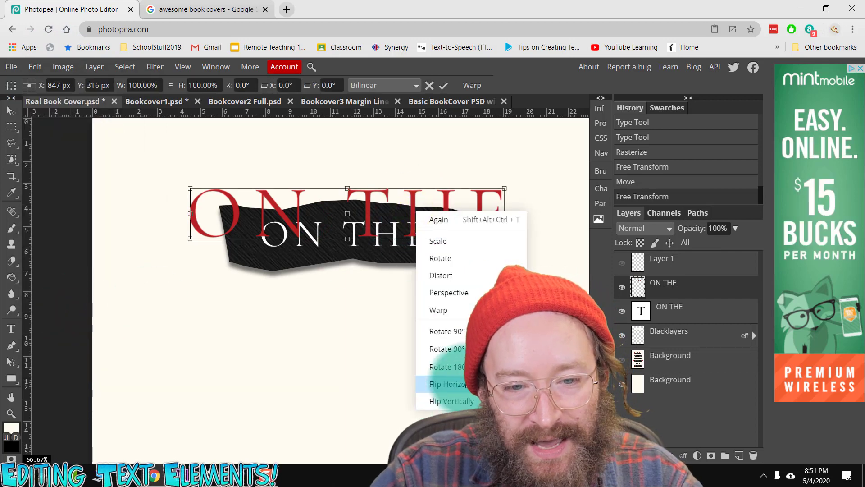
{"action": "left_click", "coordinate": [447, 384]}
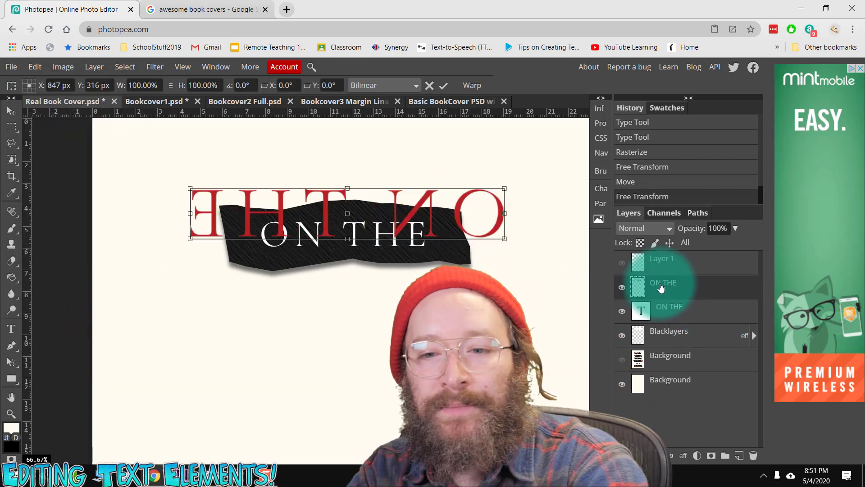
{"action": "left_click_drag", "start_coordinate": [663, 283], "coordinate": [676, 331]}
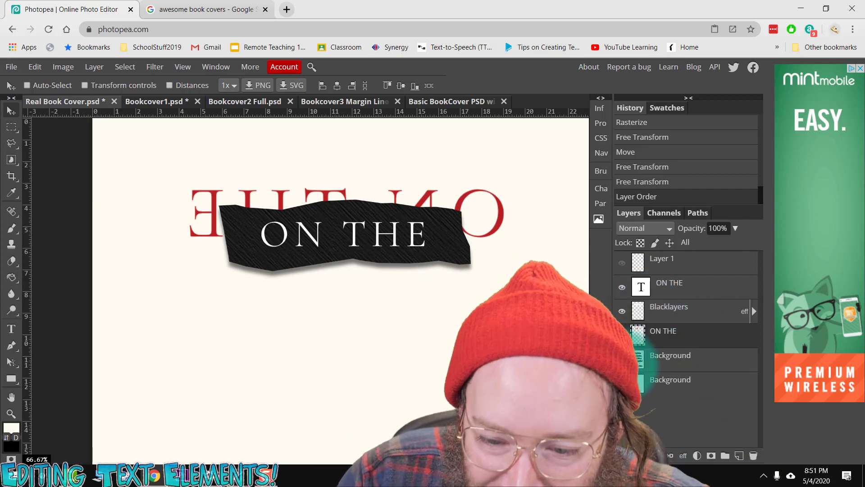
Step: Move the original cover layer to the top of the layer stack and compare its strips with the recreated one
{"action": "left_click", "coordinate": [621, 360]}
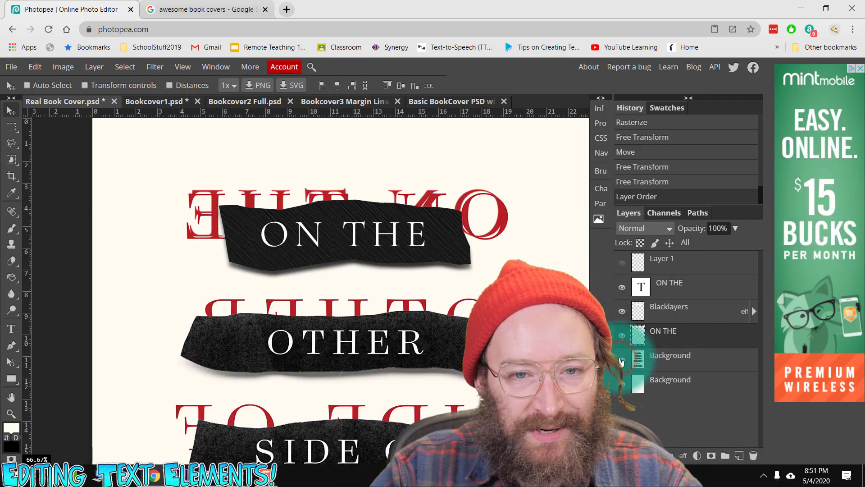
{"action": "left_click", "coordinate": [621, 360]}
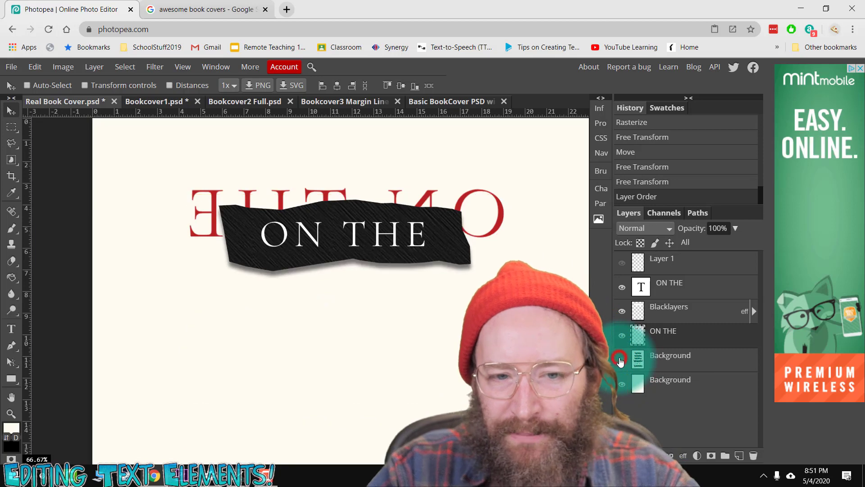
{"action": "left_click_drag", "start_coordinate": [631, 360], "coordinate": [649, 261]}
{"action": "left_click", "coordinate": [622, 263]}
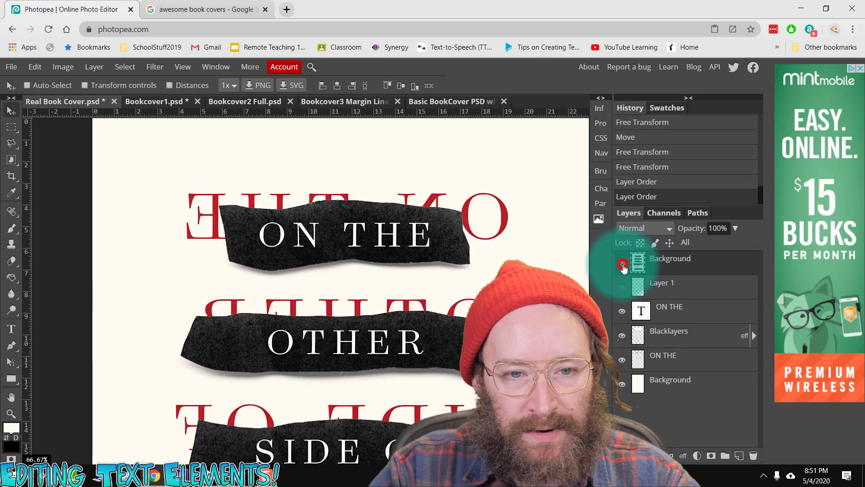
{"action": "left_click", "coordinate": [622, 264]}
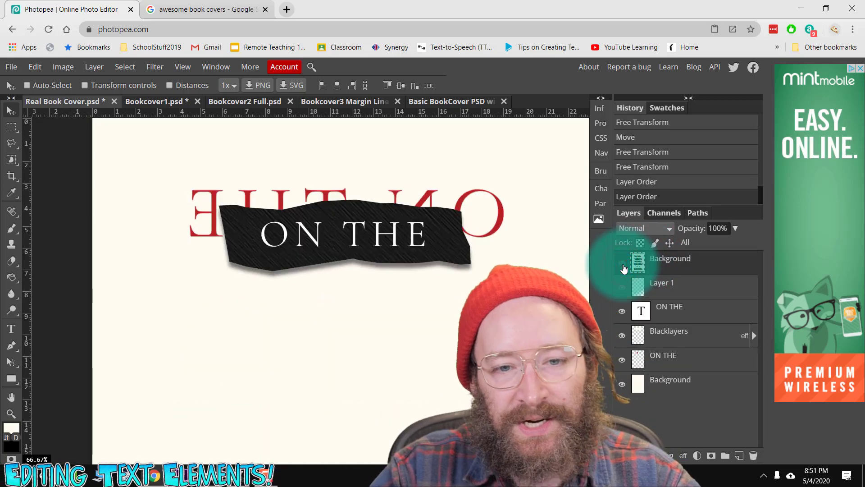
{"action": "left_click", "coordinate": [623, 263]}
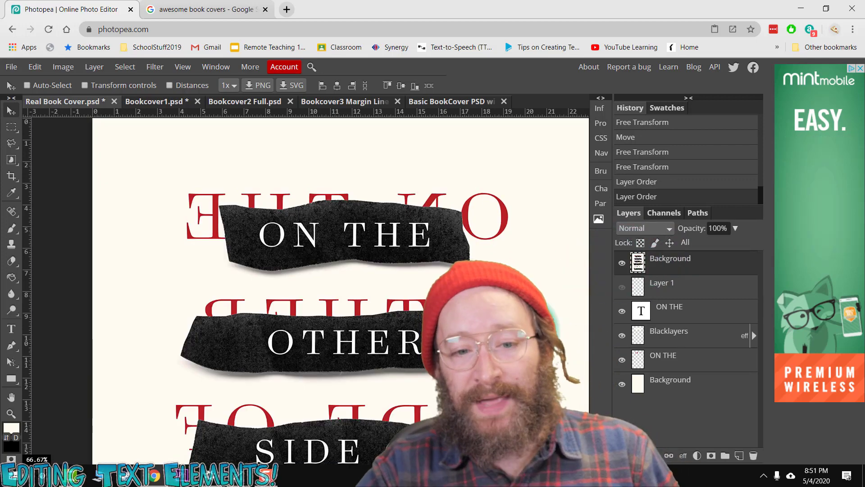
{"action": "scroll", "coordinate": [584, 283], "scroll_direction": "down", "scroll_amount": 8}
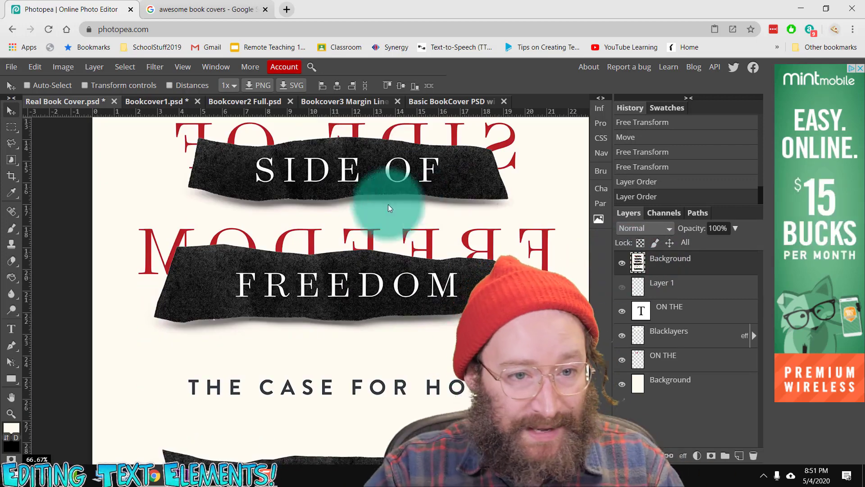
{"action": "scroll", "coordinate": [408, 296], "scroll_direction": "down", "scroll_amount": 4}
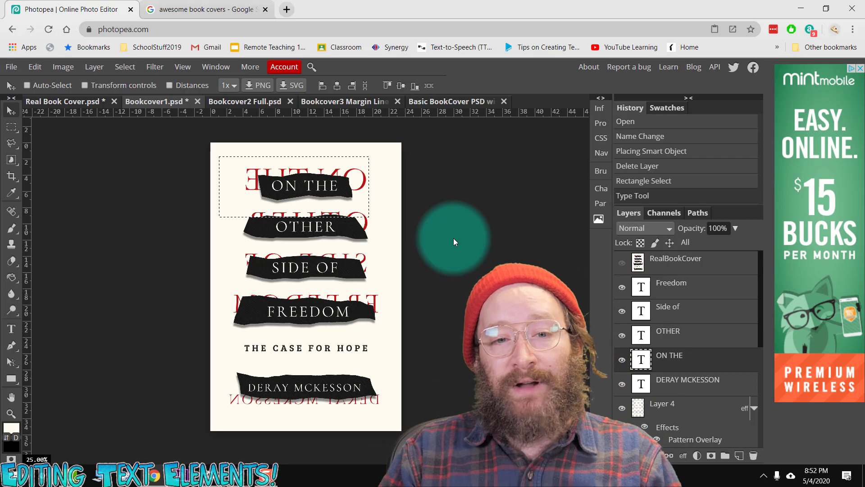
Step: Clear the rectangular selection around ON THE in the Bookcover1.psd document
{"action": "left_click", "coordinate": [9, 133]}
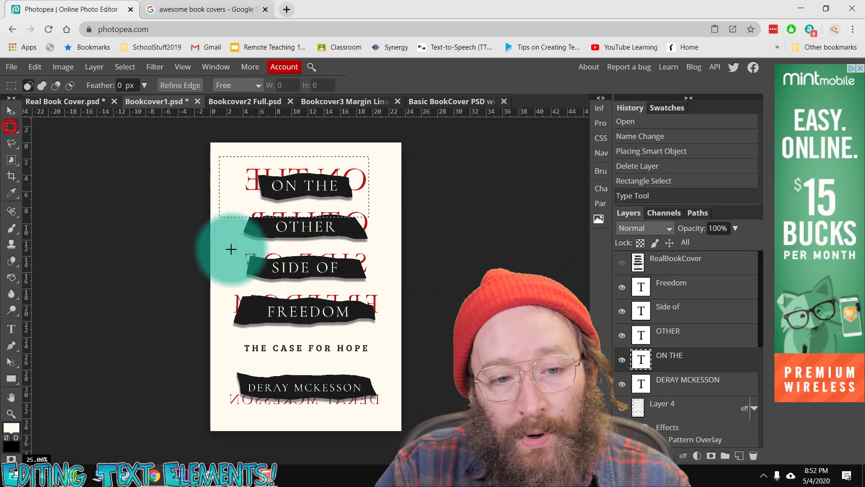
{"action": "left_click", "coordinate": [224, 252]}
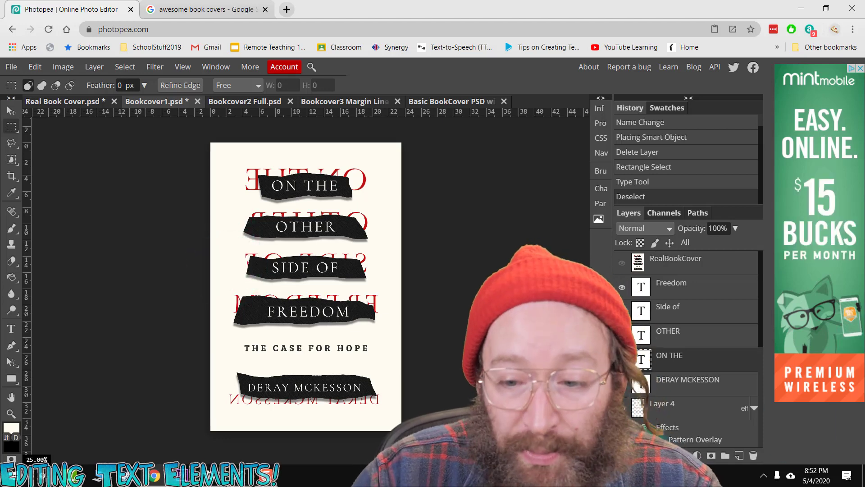
{"action": "scroll", "coordinate": [680, 370], "scroll_direction": "down", "scroll_amount": 5}
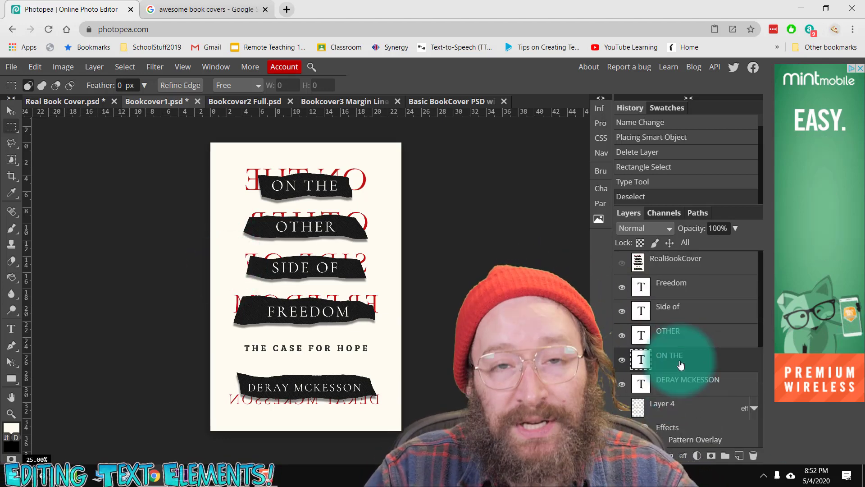